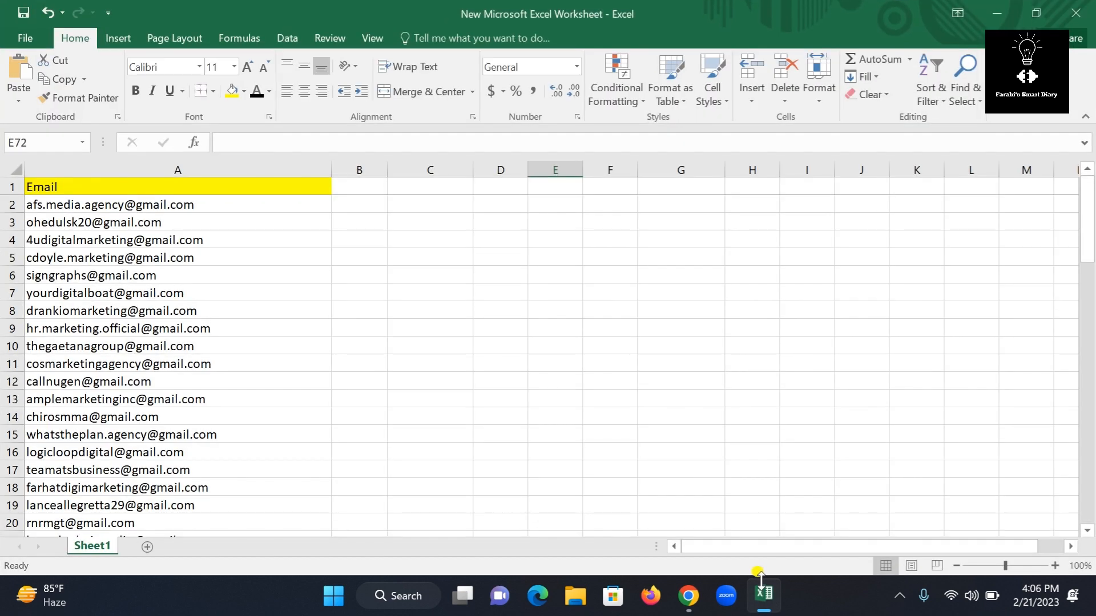
Step: Look through the list of email addresses in column A of the worksheet
scroll(142, 280, down, 1)
scroll(142, 280, down, 14)
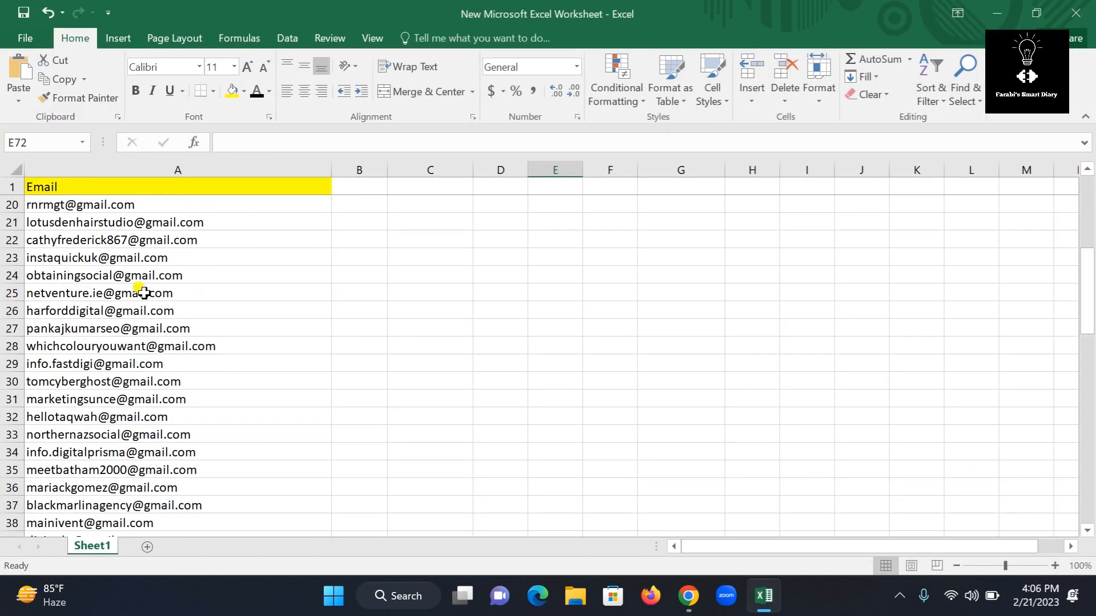
scroll(156, 310, down, 4)
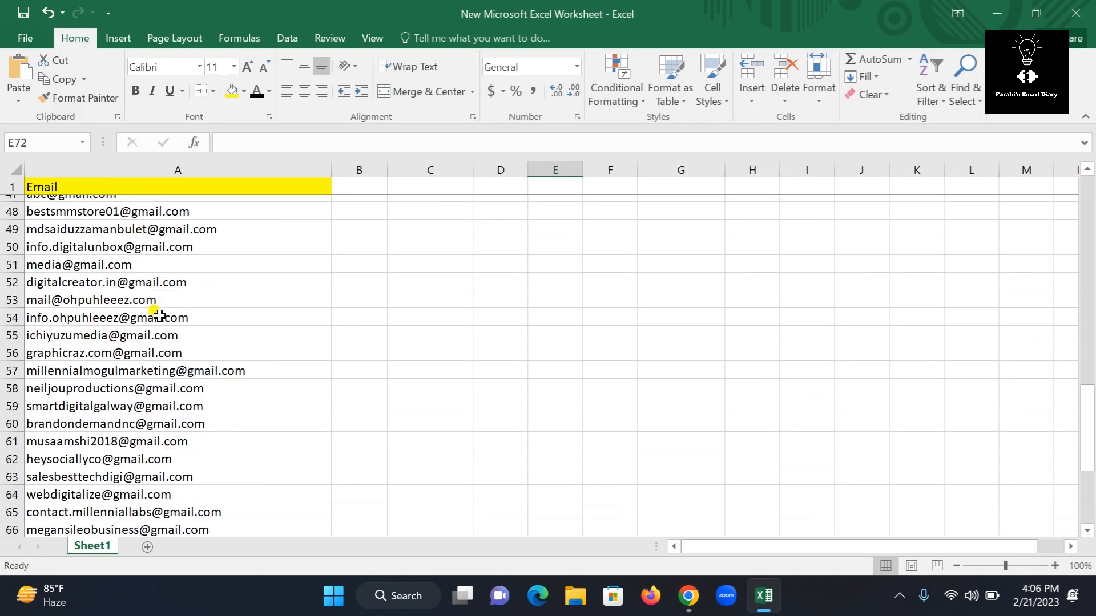
scroll(163, 324, up, 15)
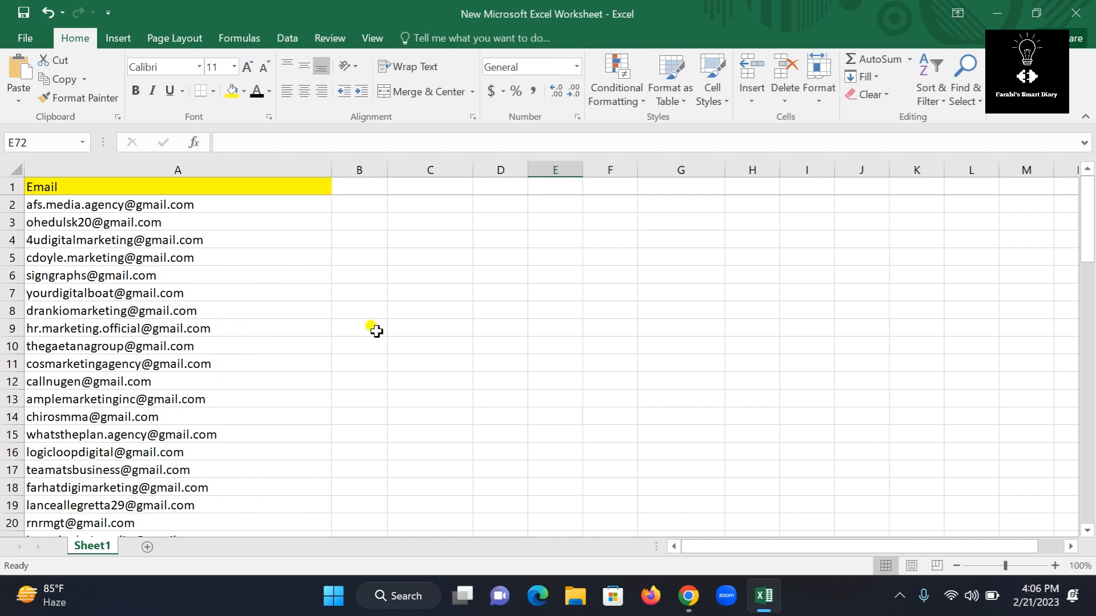
Step: Switch to Chrome, open Google Sheets from the Google apps and create a blank spreadsheet
click(689, 596)
click(234, 16)
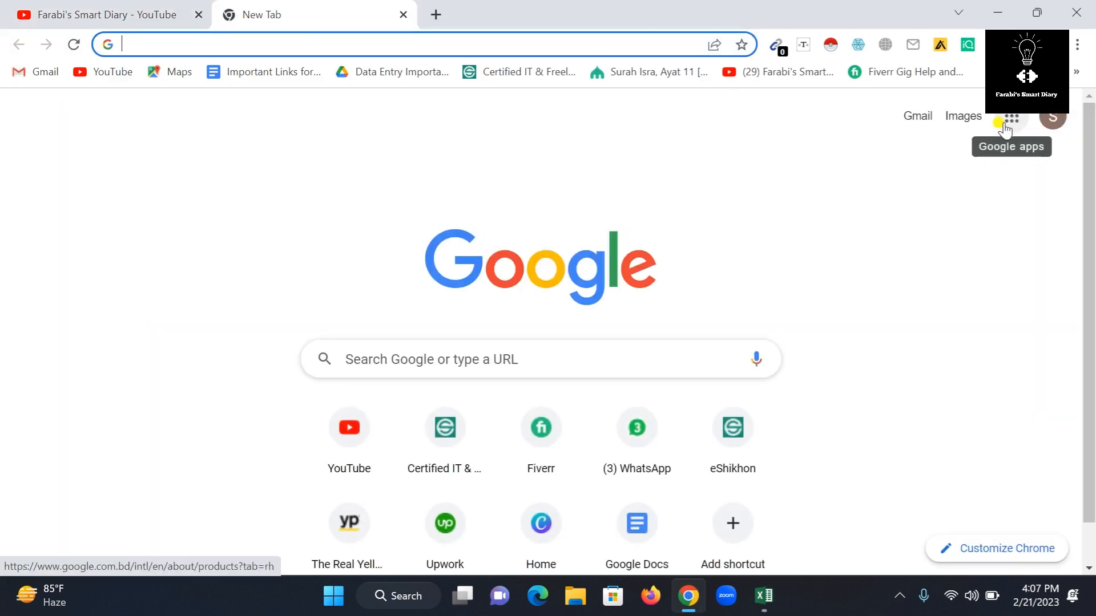
click(1012, 122)
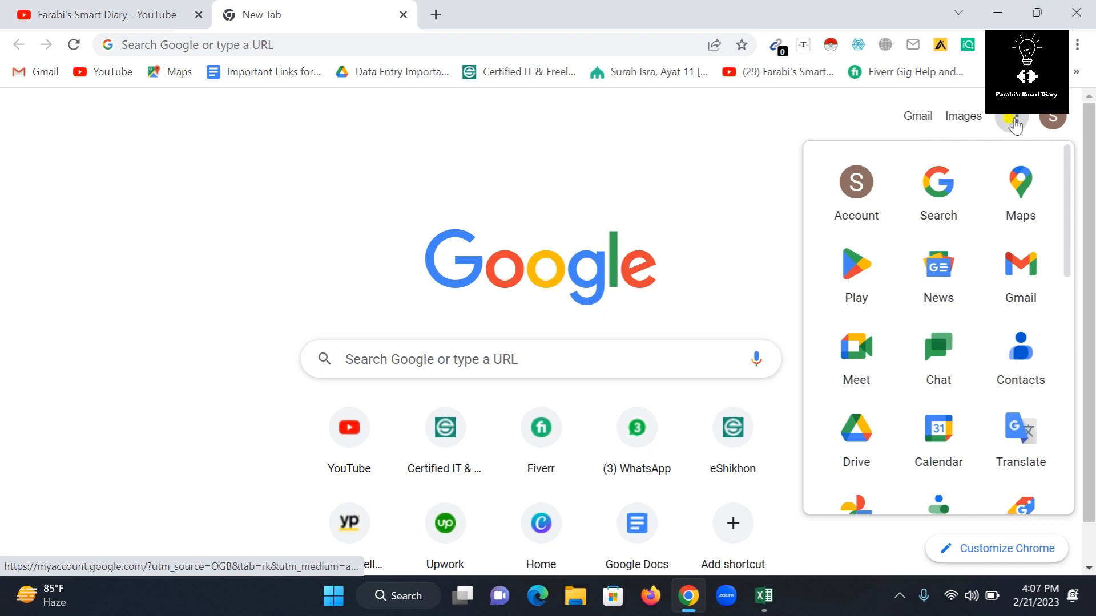
scroll(1012, 289, down, 5)
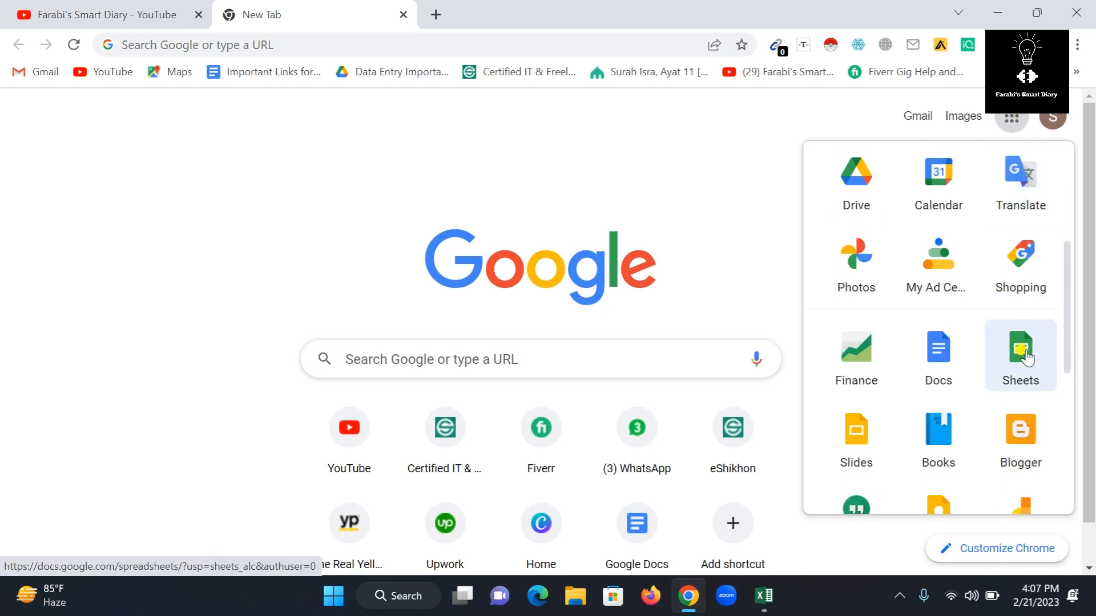
click(1022, 353)
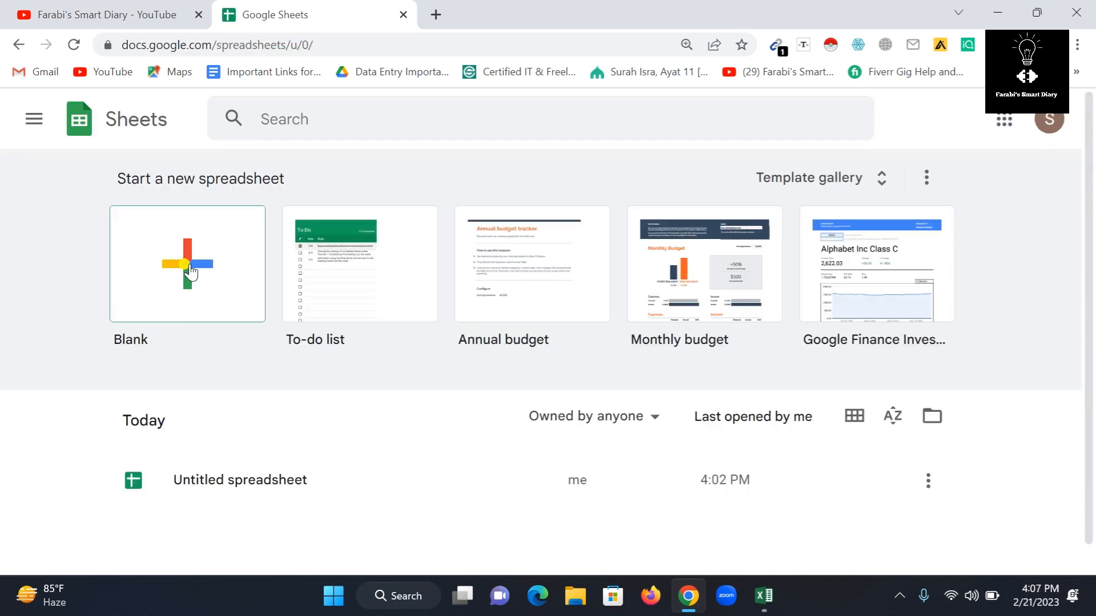
click(194, 254)
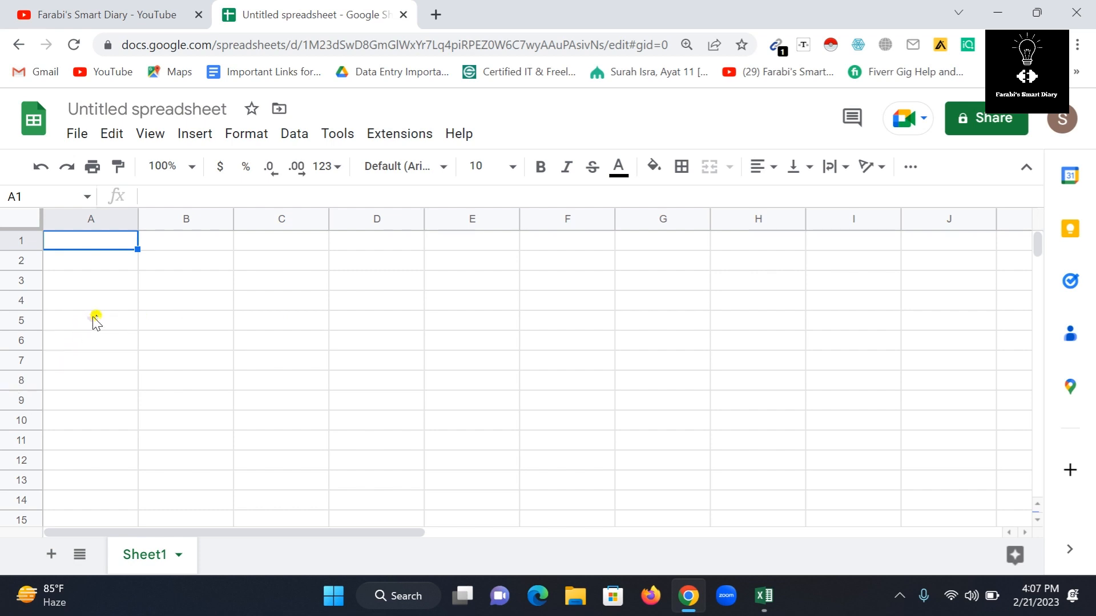
Step: Switch to the Excel worksheet and copy the email addresses in cells A2 to A30
click(763, 595)
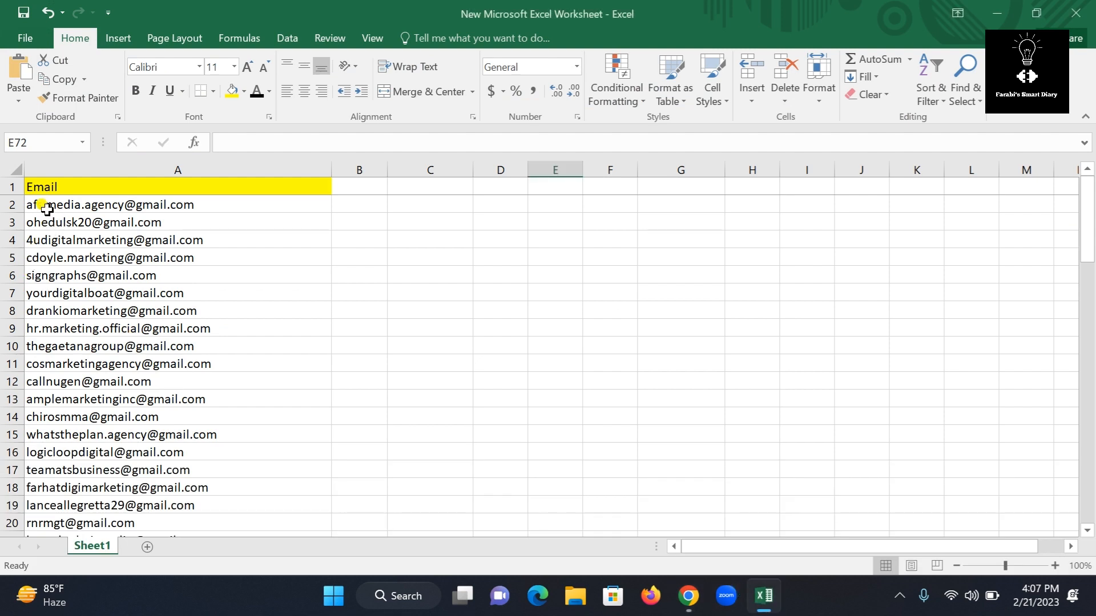
drag(47, 209, 96, 280)
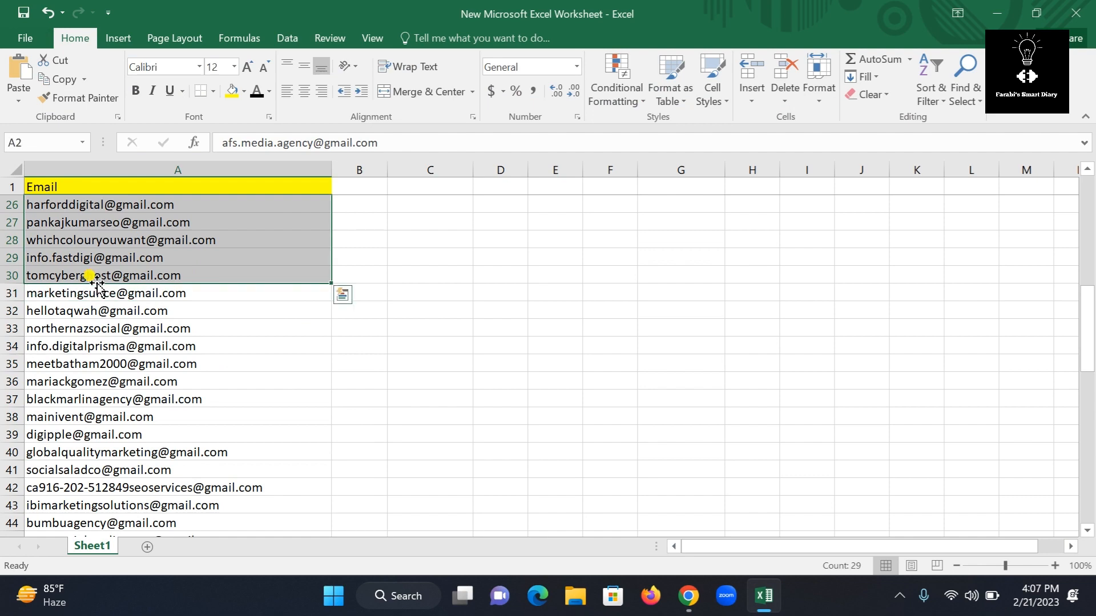
scroll(94, 285, up, 2)
right_click(104, 282)
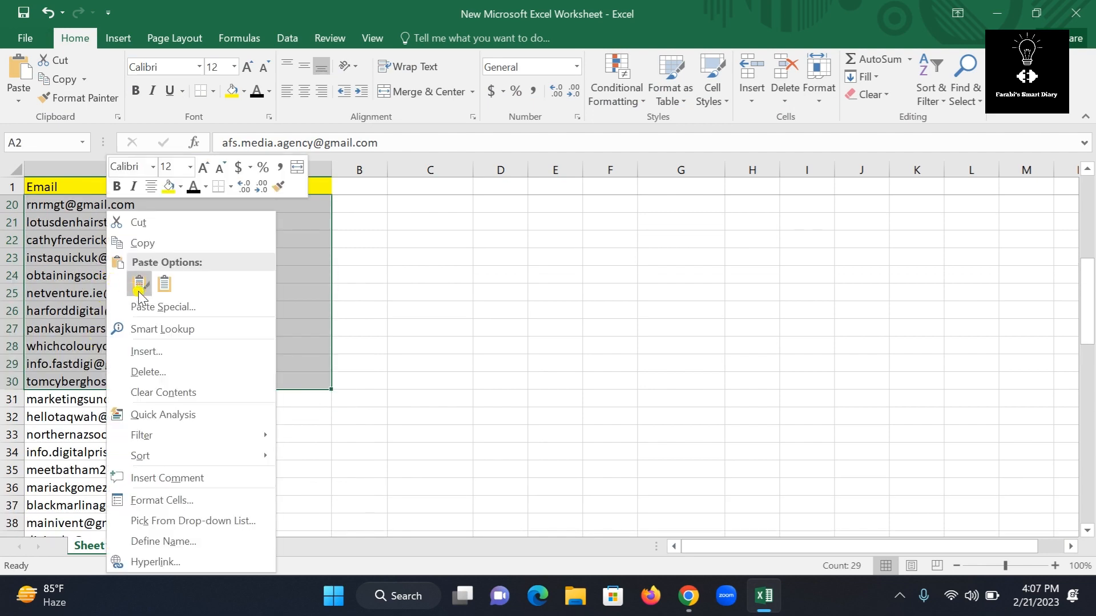
click(138, 243)
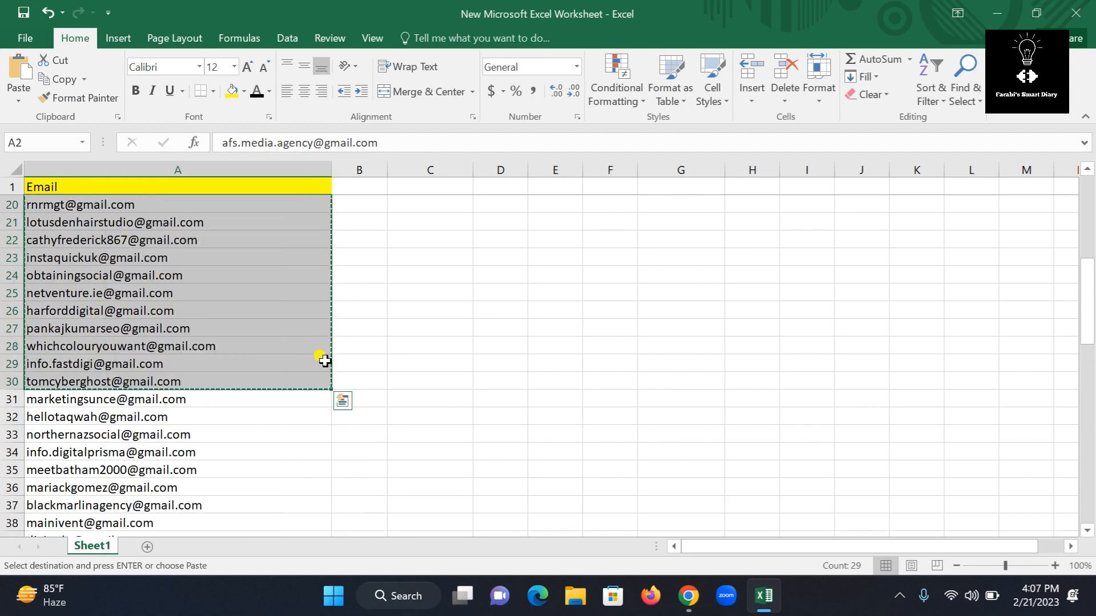
Step: Switch to the blank Google Sheets spreadsheet and paste the copied email addresses into column A from cell A1
click(679, 599)
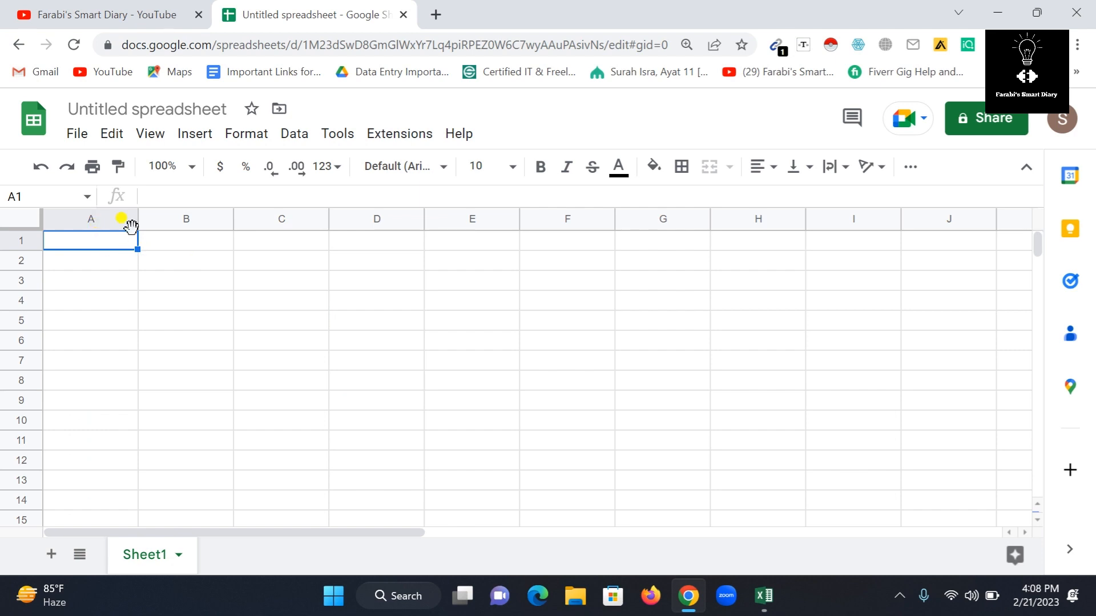
drag(119, 243, 100, 611)
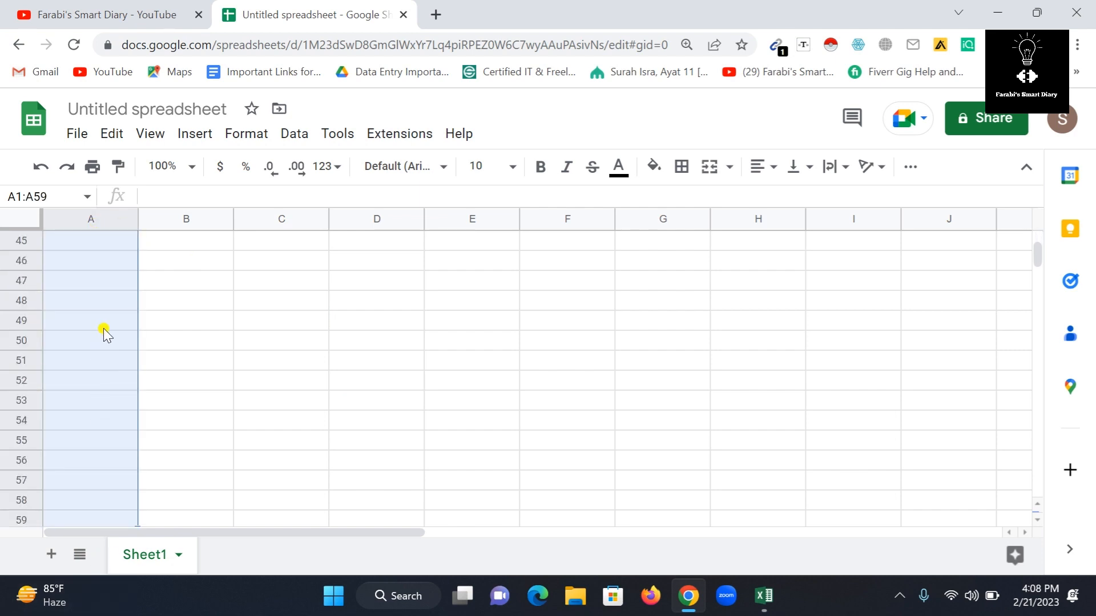
right_click(103, 273)
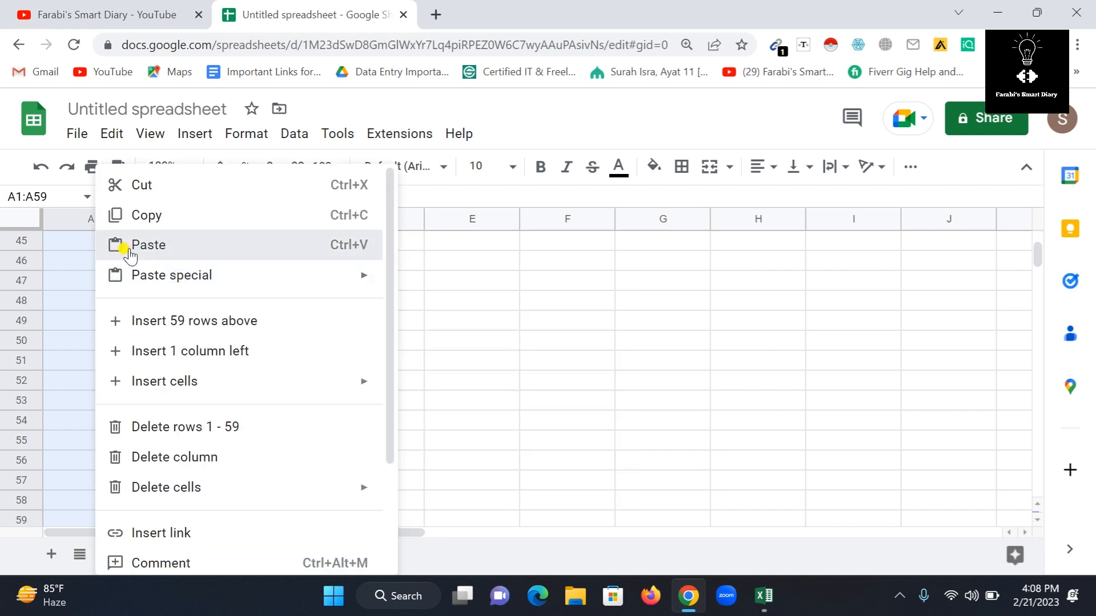
click(129, 246)
scroll(97, 348, up, 15)
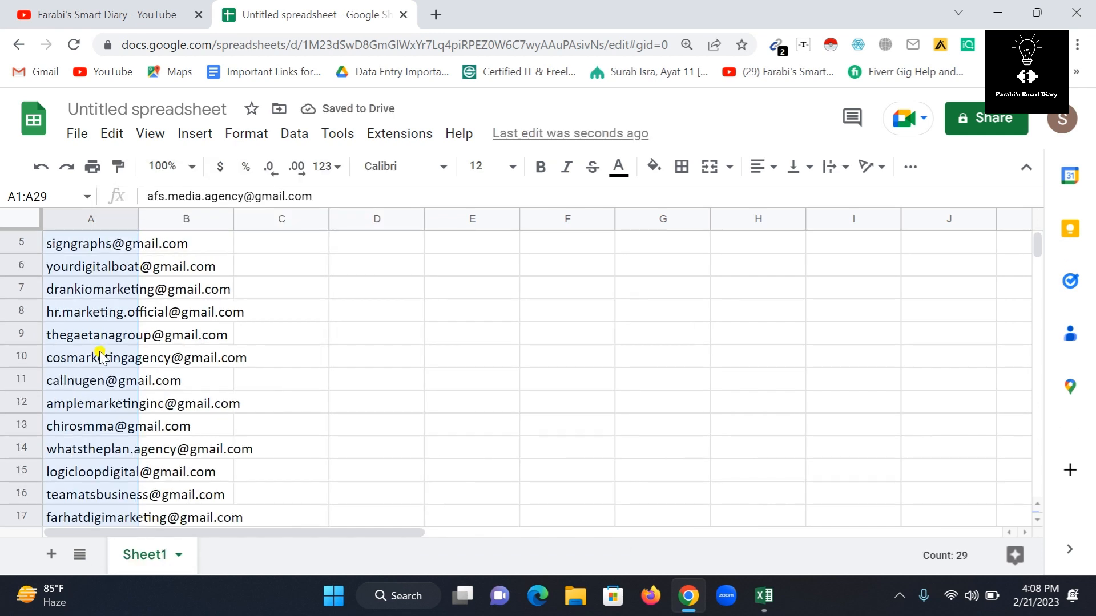
Step: Widen column A so the pasted email addresses fit, and check the list
drag(137, 216, 259, 219)
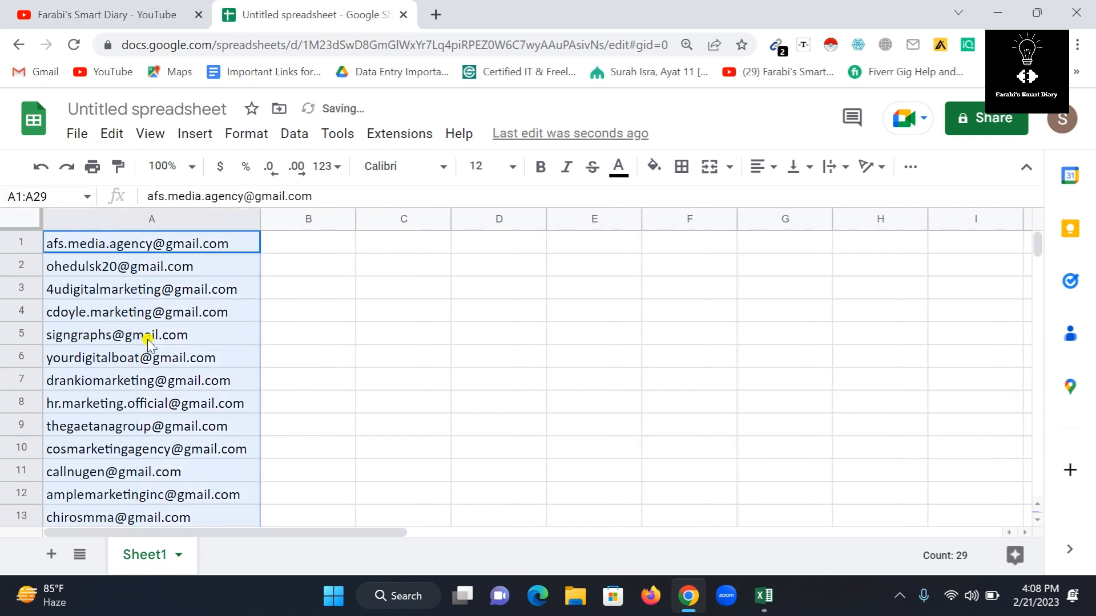
click(307, 334)
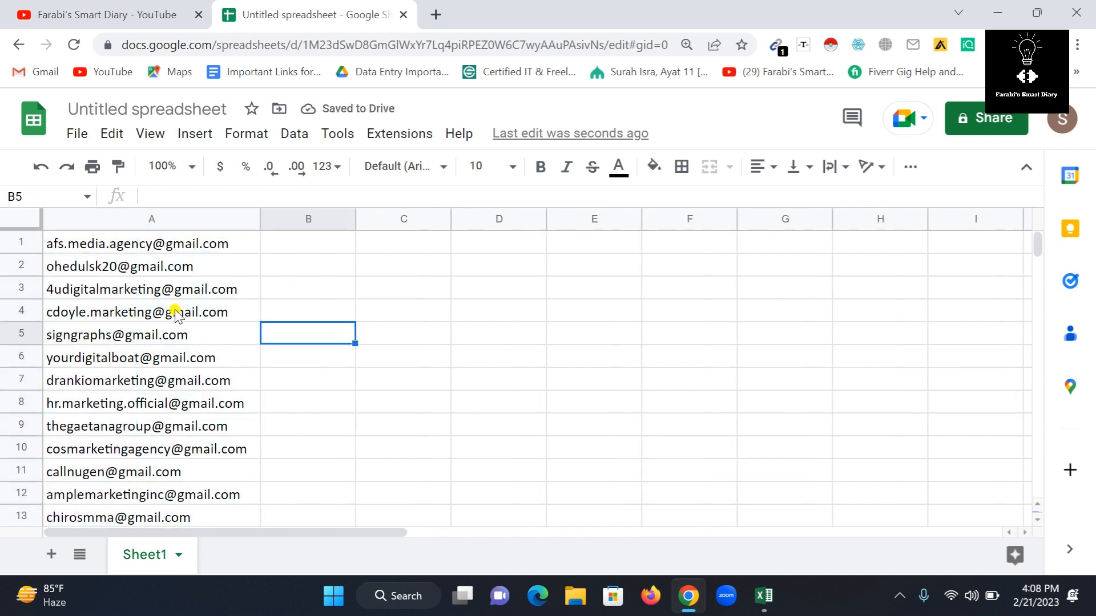
scroll(175, 315, down, 8)
scroll(172, 345, up, 8)
mouse_move(172, 317)
Step: Search the add-on marketplace for "Yet Another Mail Merge: Mail Merge for Gmail" and open its listing
click(391, 137)
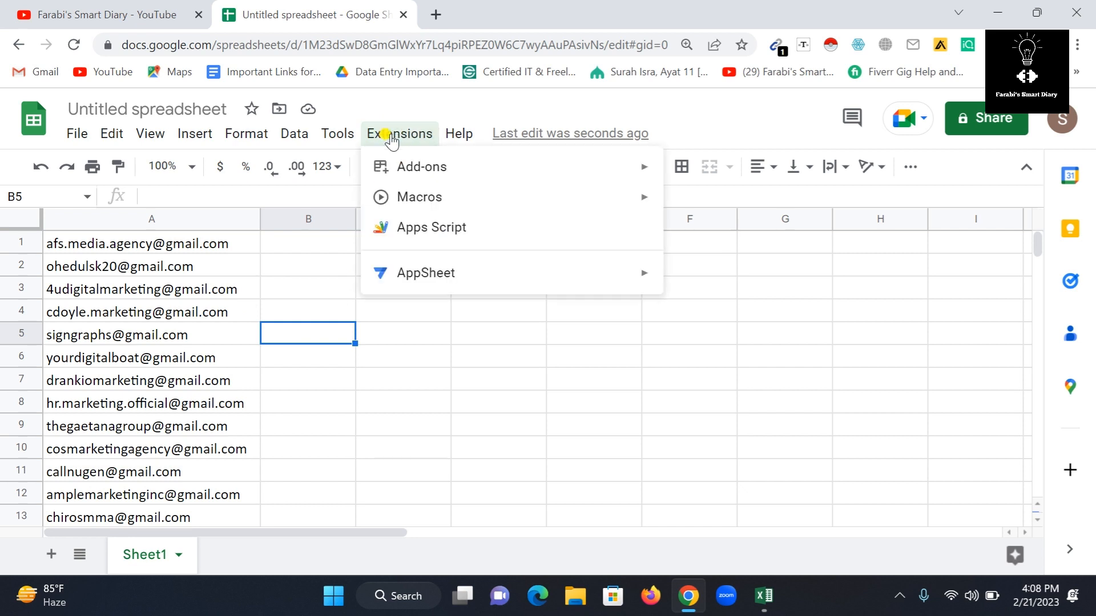
mouse_move(420, 166)
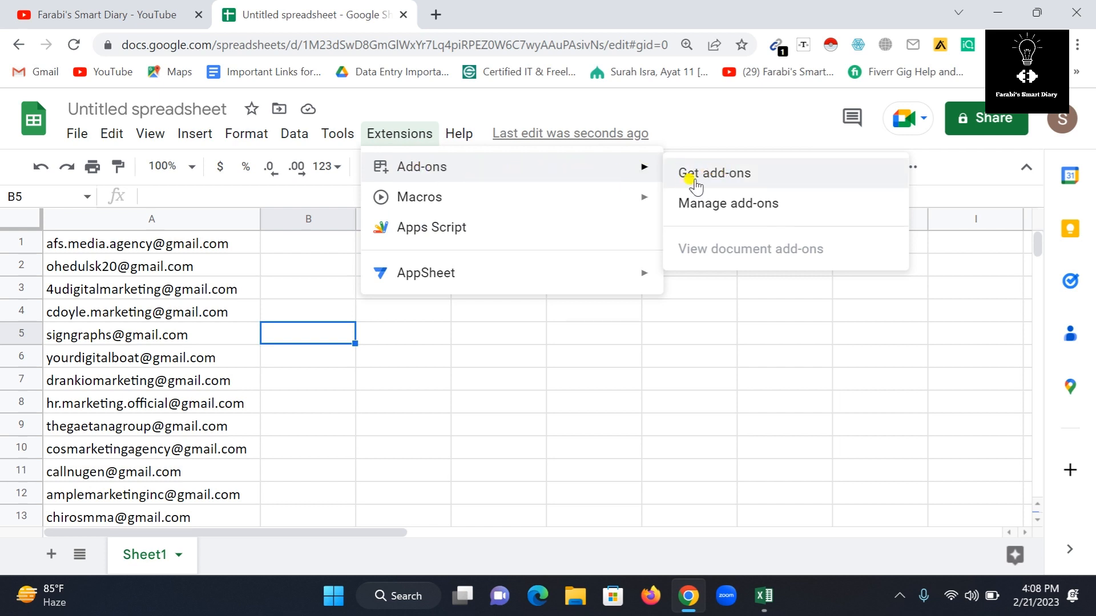
click(724, 174)
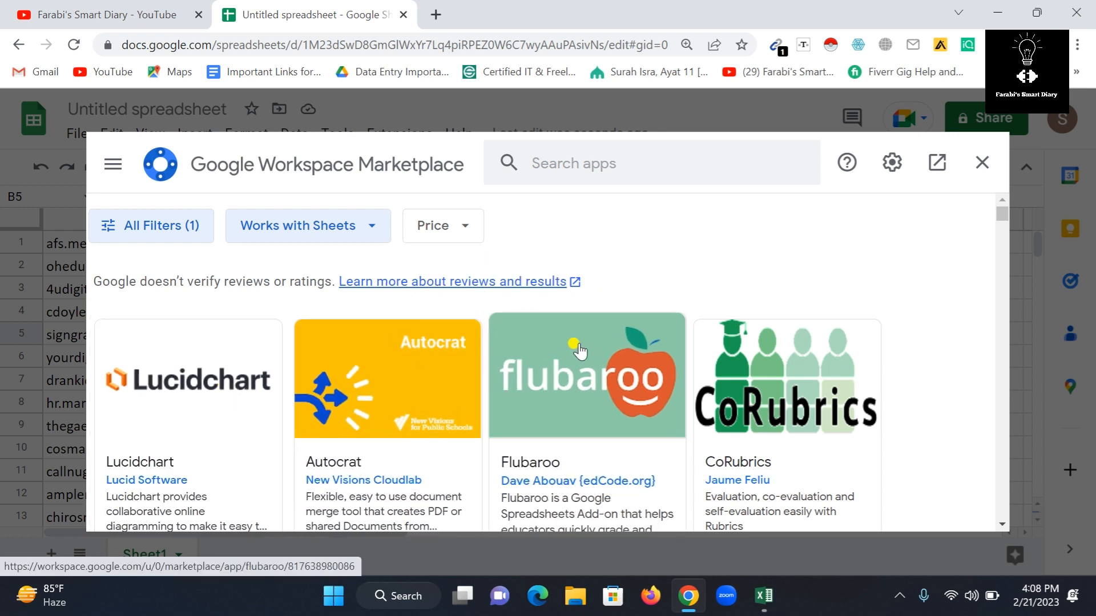
click(591, 164)
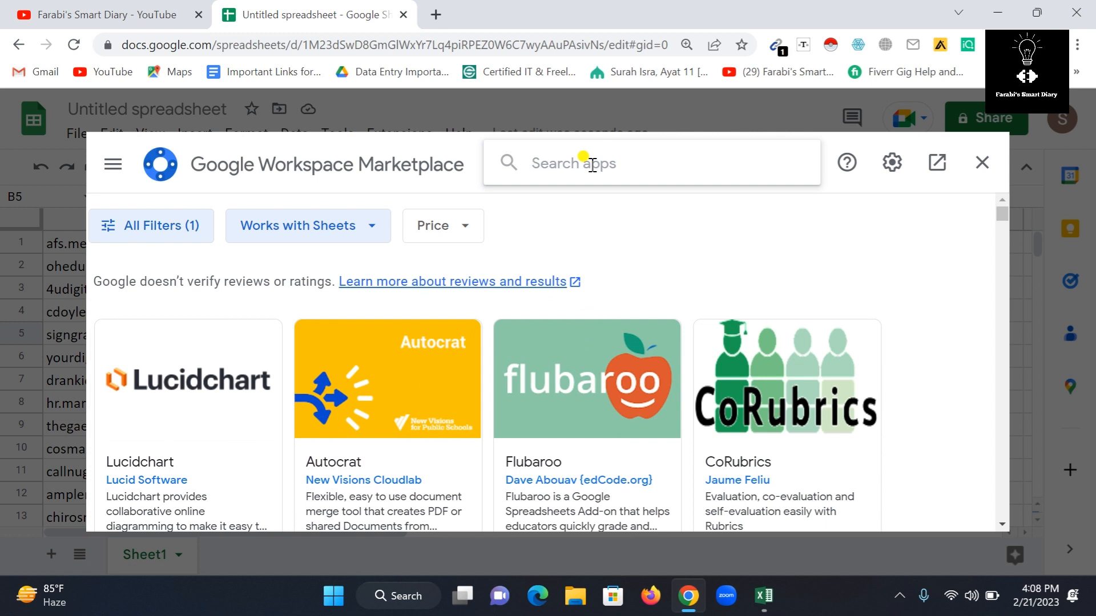
text(ye)
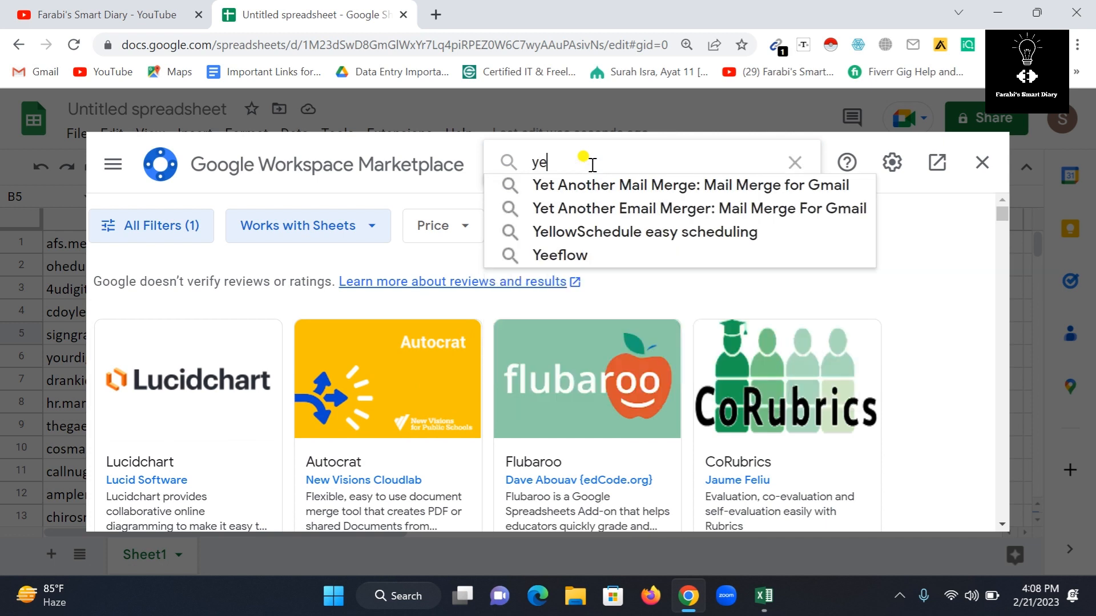
click(643, 186)
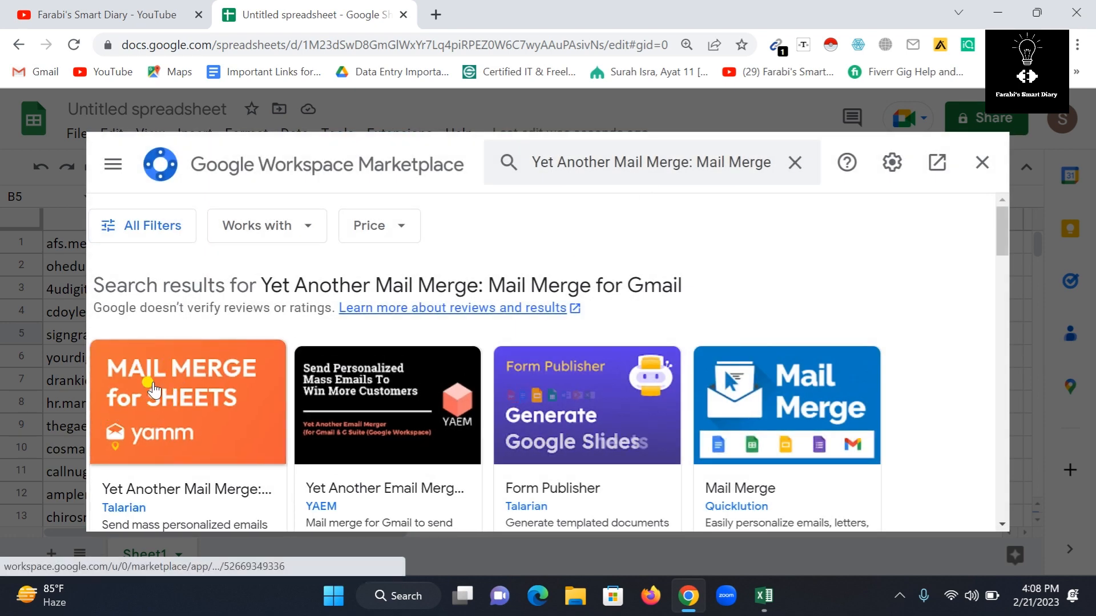
click(154, 390)
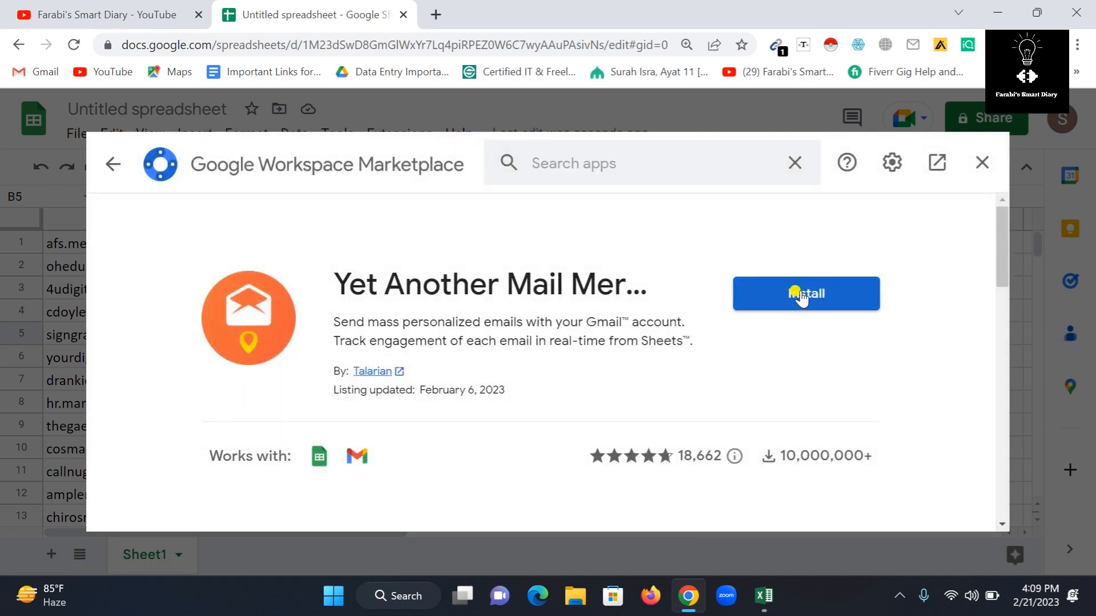
Step: Install the Yet Another Mail Merge add-on with the signed-in Google account and allow the requested permissions
click(801, 297)
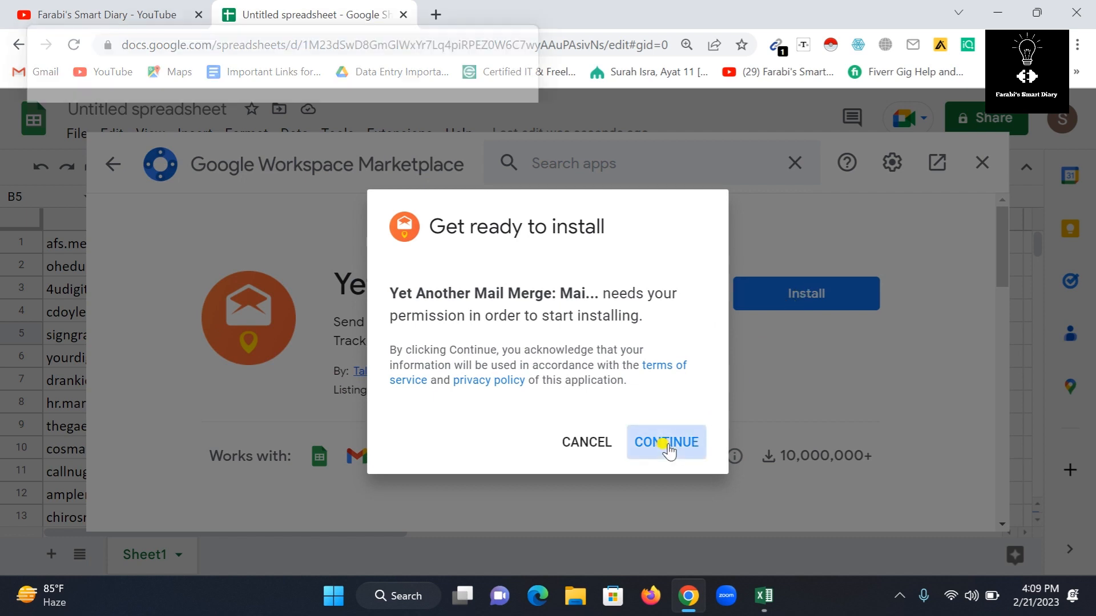
click(666, 444)
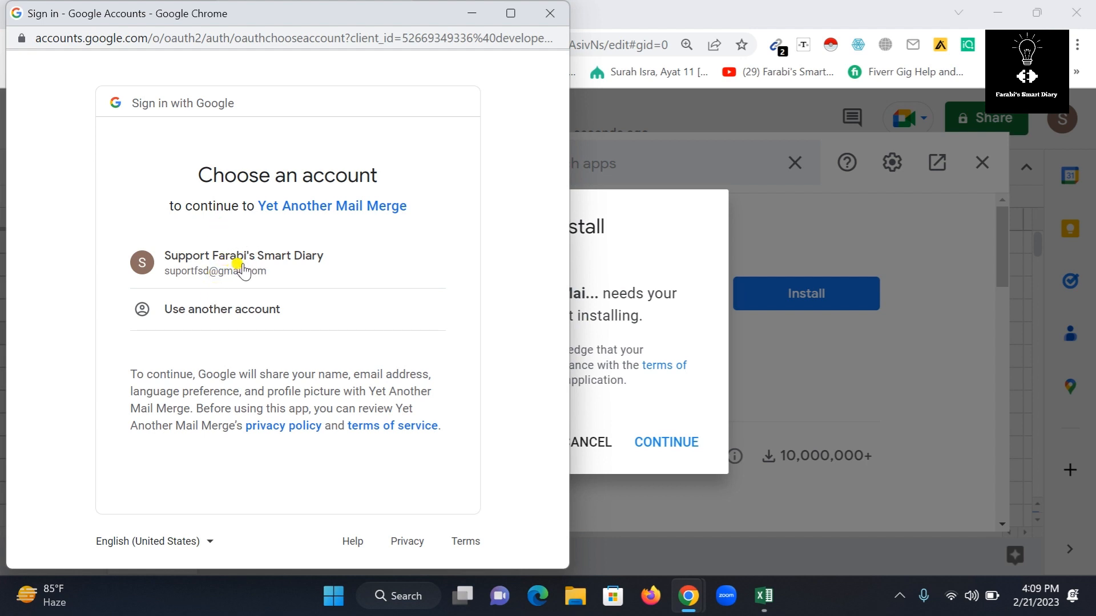
click(240, 266)
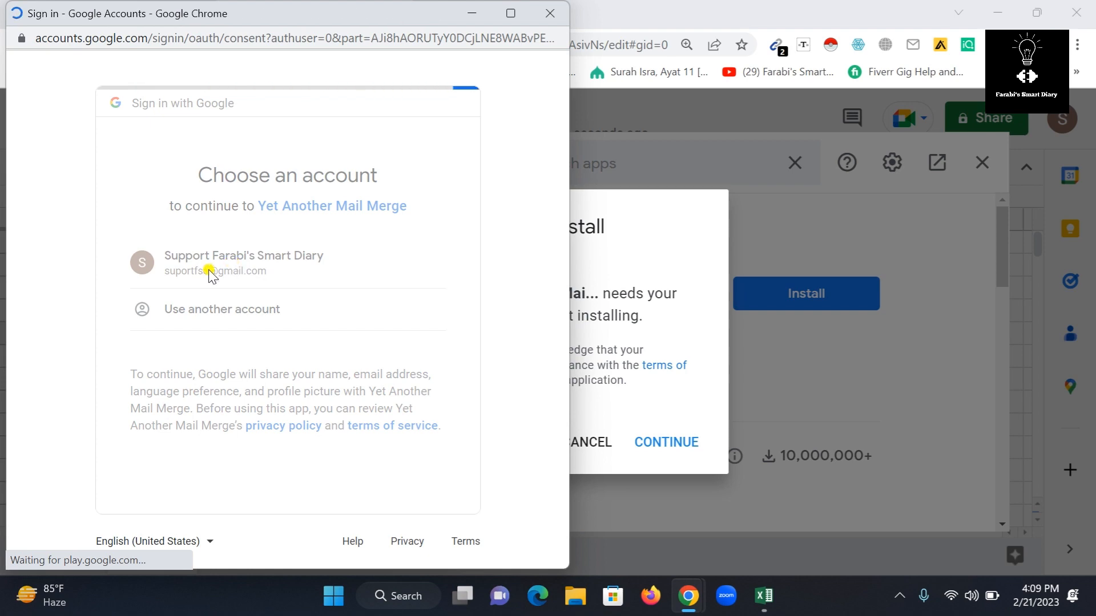
scroll(362, 379, down, 8)
scroll(362, 378, down, 10)
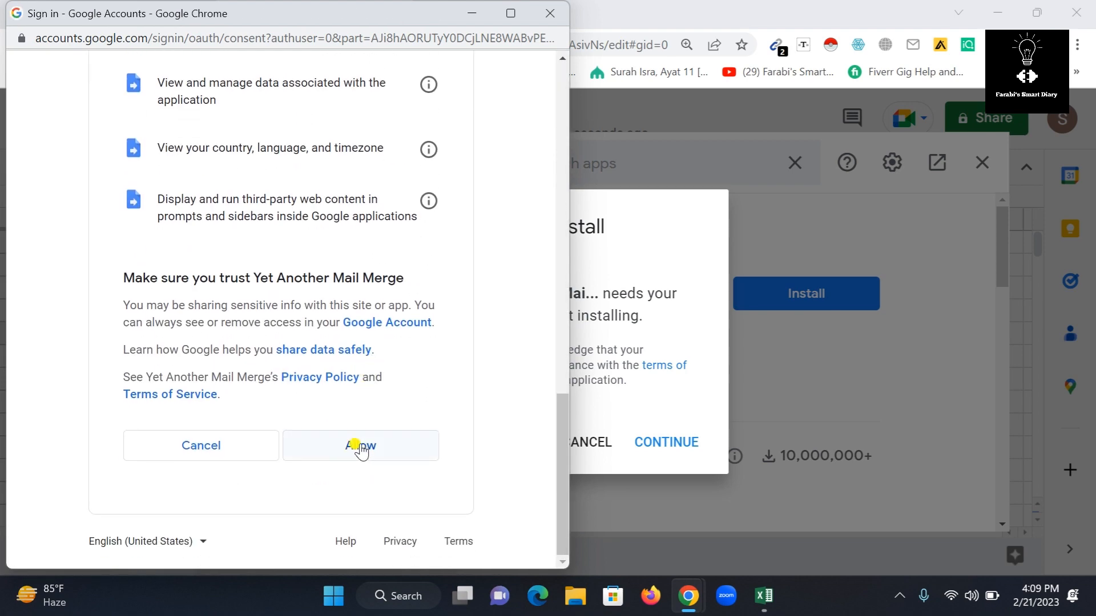
click(360, 448)
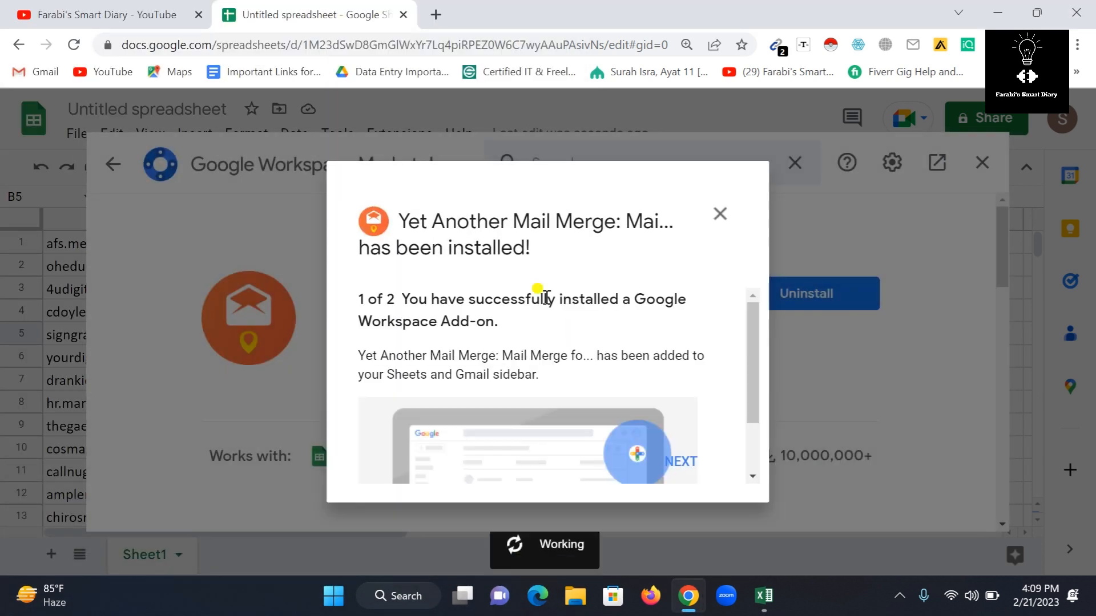
Step: Close the mail merge dialog, the installation notice and the marketplace to return to the email list
scroll(687, 359, down, 2)
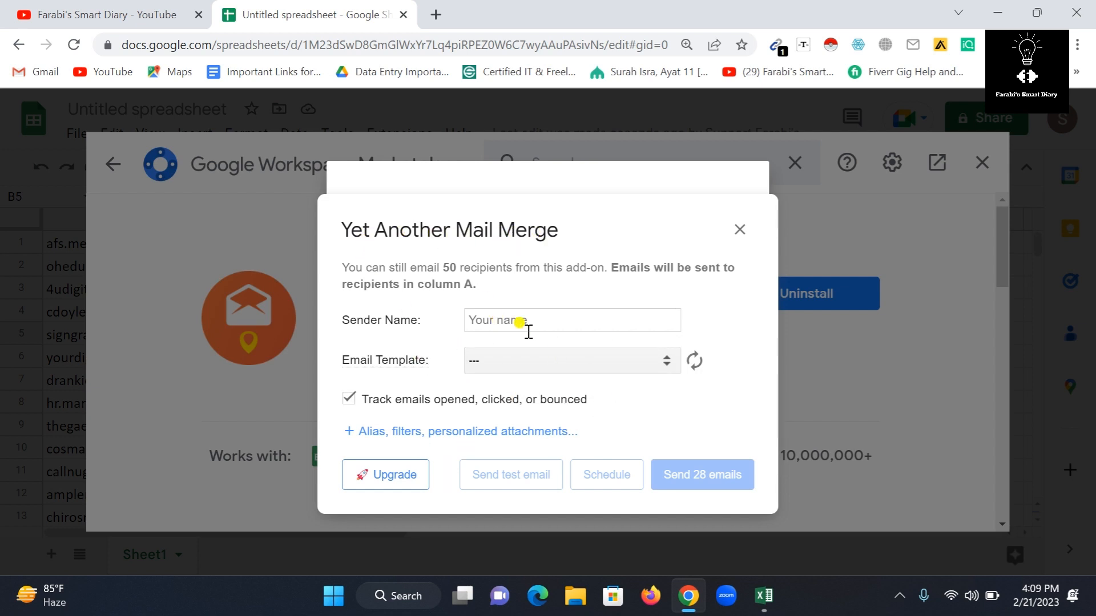
click(738, 229)
click(719, 217)
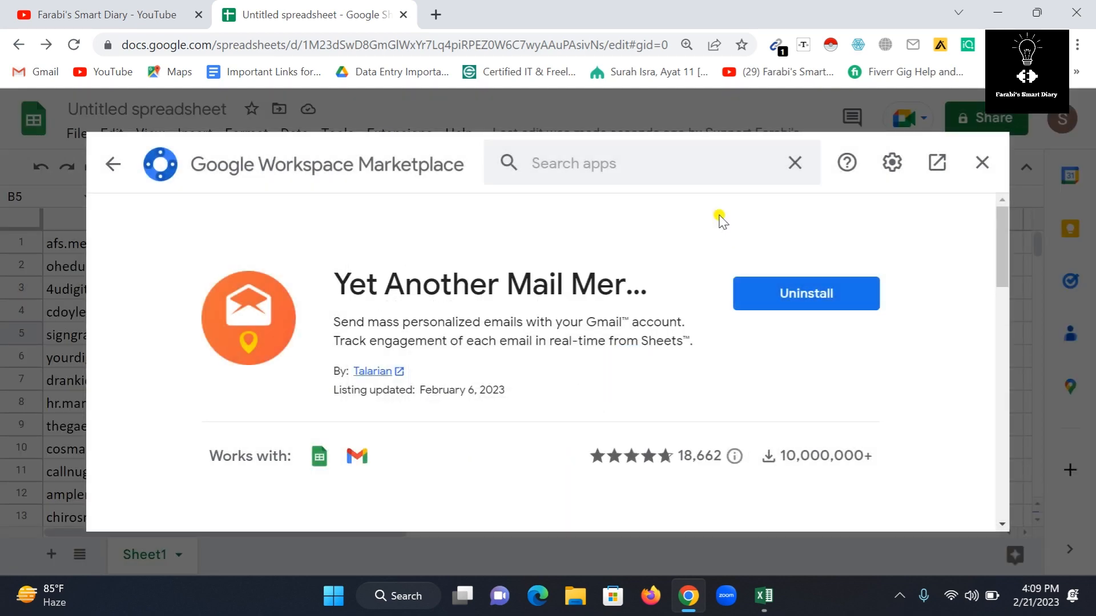
click(986, 171)
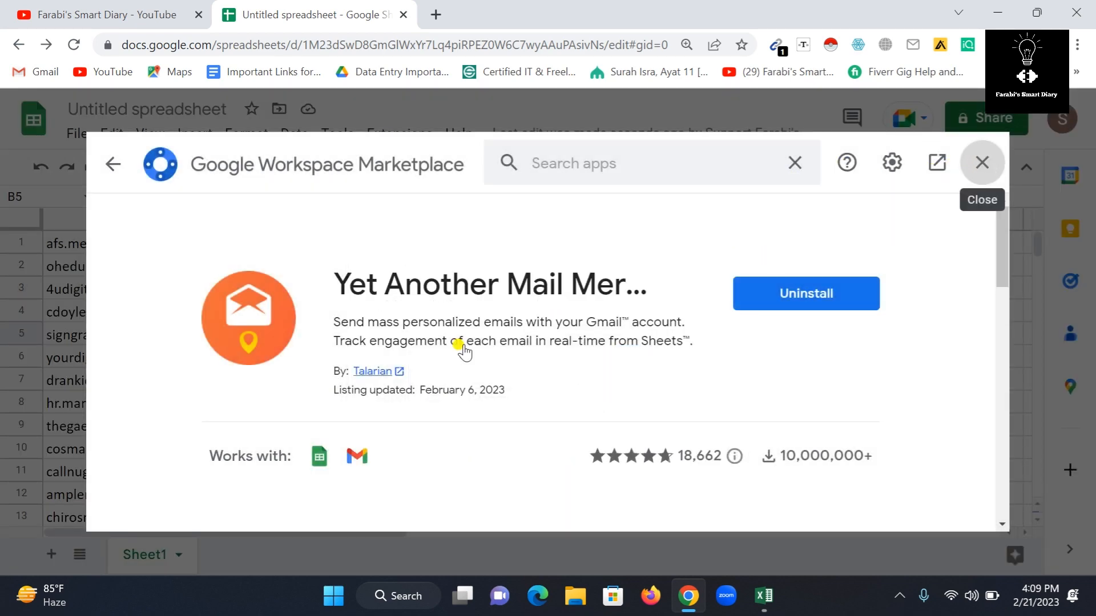
scroll(160, 371, down, 9)
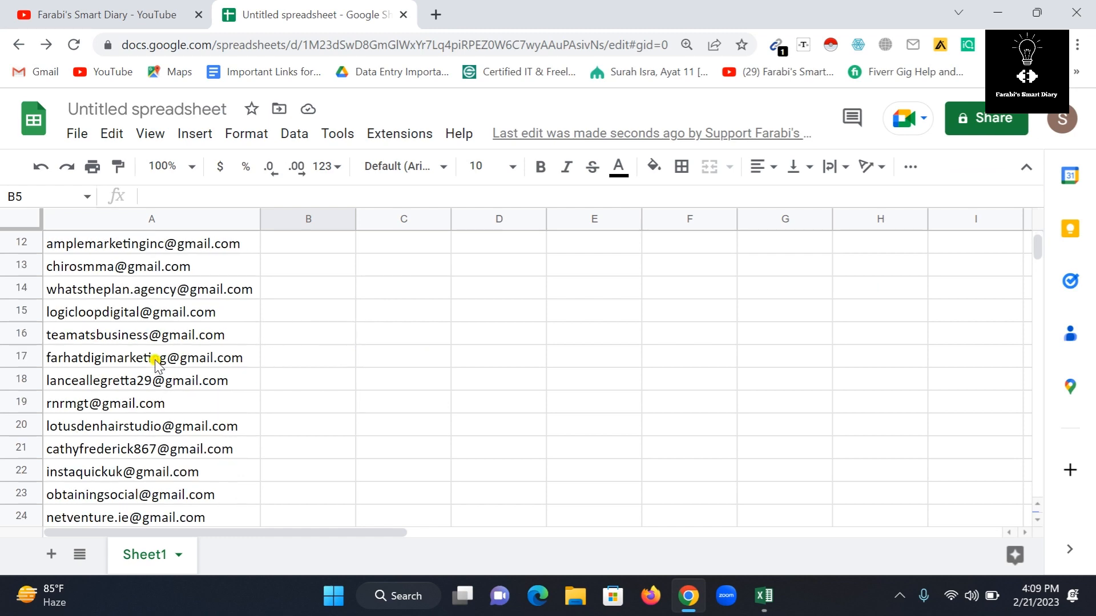
scroll(154, 363, up, 7)
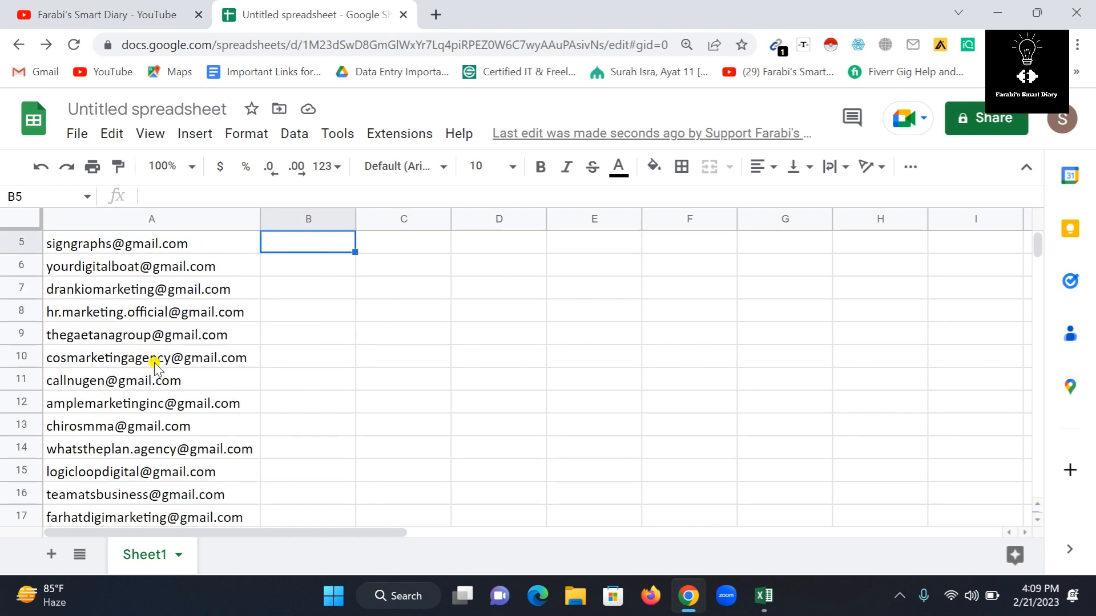
Step: Select column A and look through the full list of email addresses
click(153, 219)
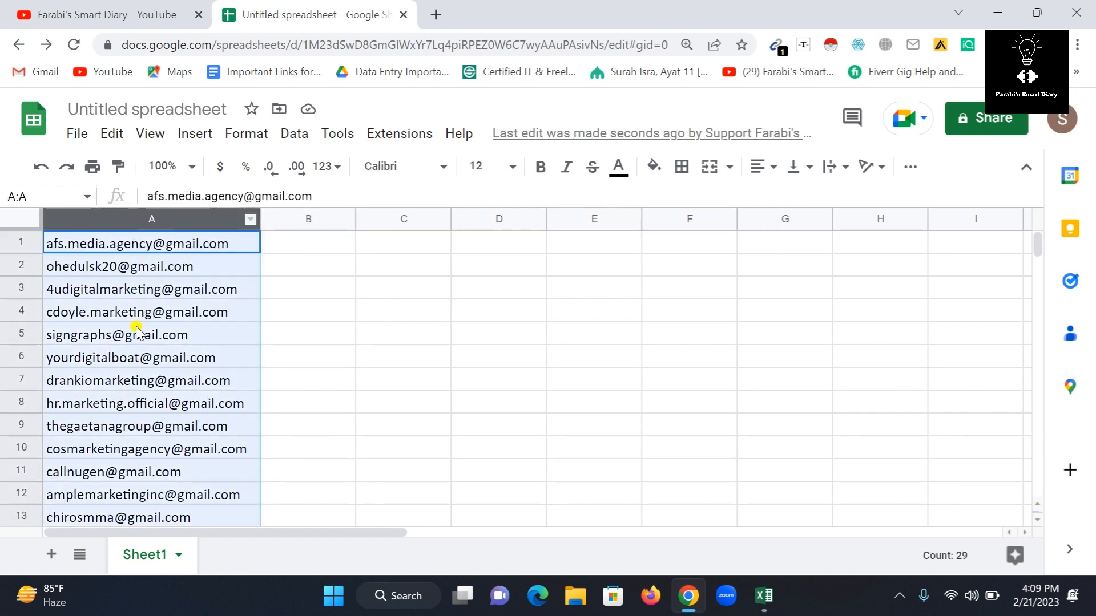
scroll(129, 359, down, 3)
scroll(130, 361, down, 10)
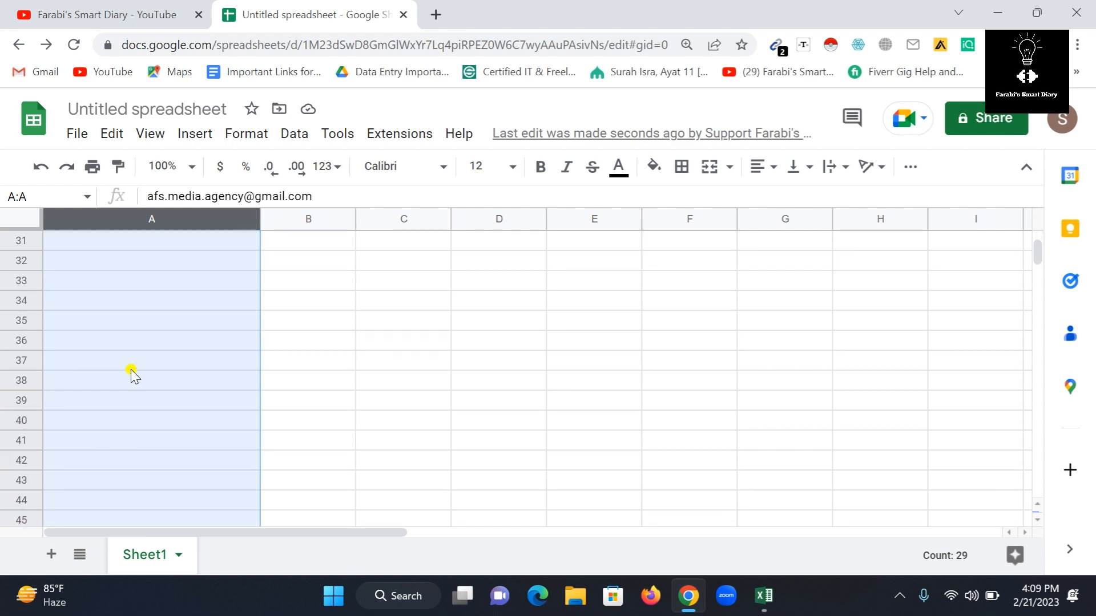
scroll(130, 371, up, 13)
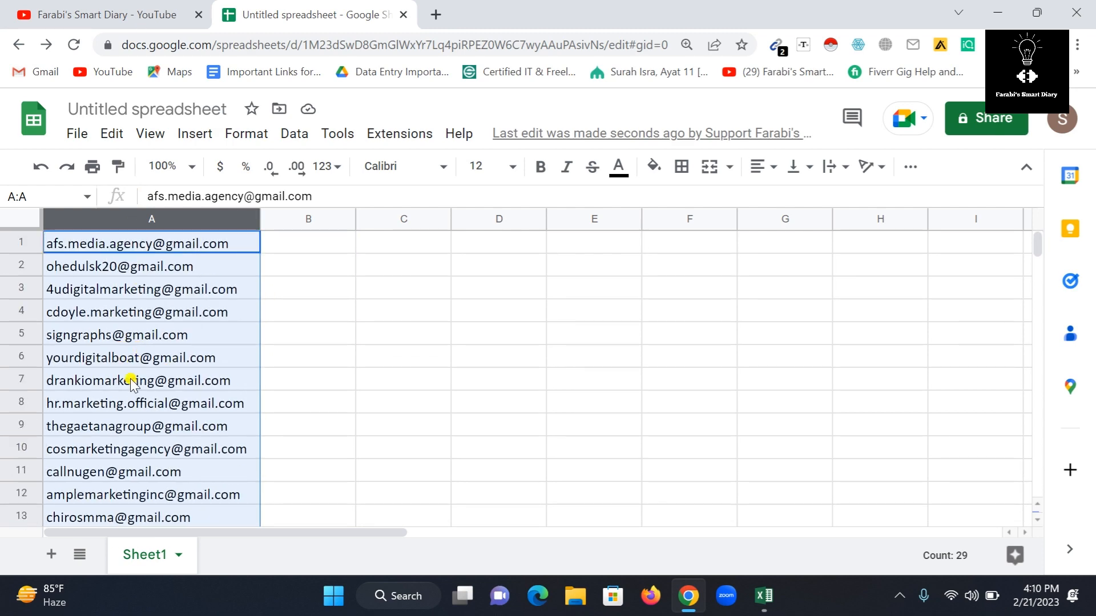
scroll(130, 383, down, 4)
scroll(131, 393, down, 2)
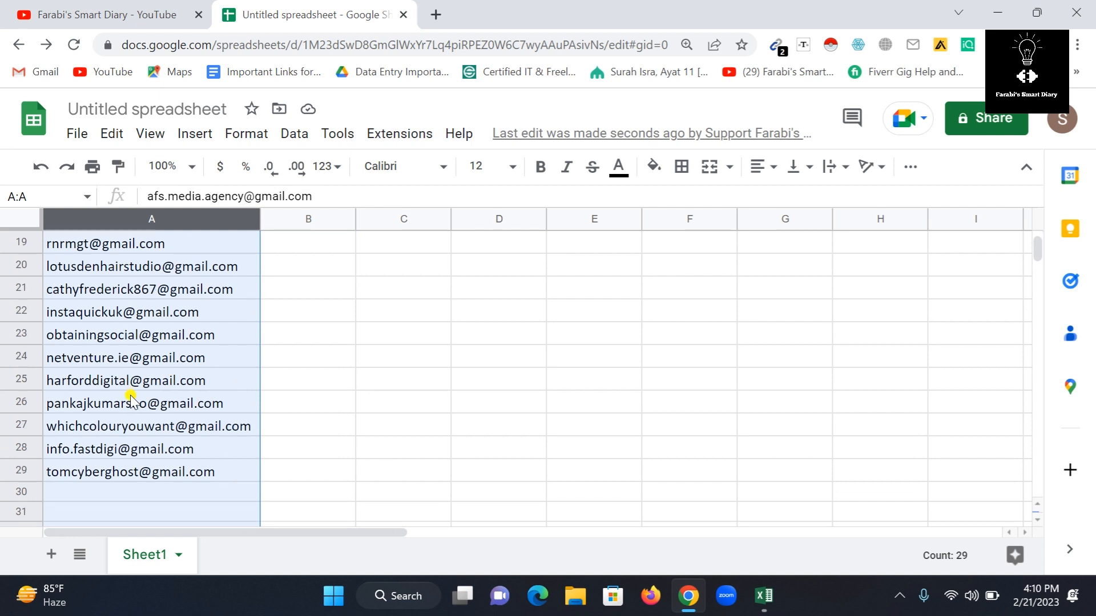
scroll(130, 400, up, 6)
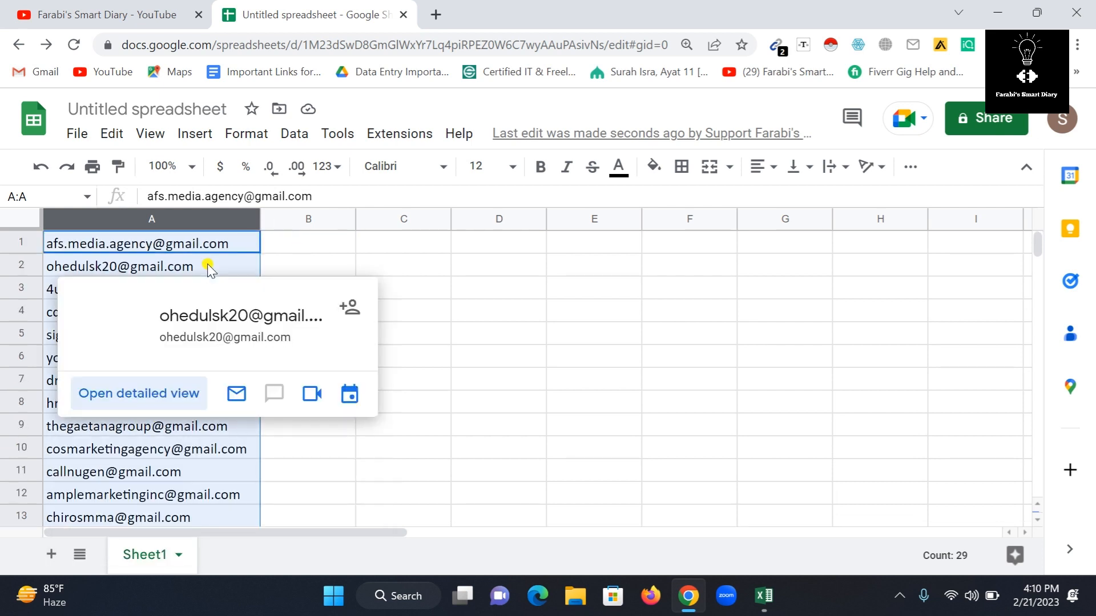
Step: Start a mail merge with Yet Another Mail Merge, entering the sender's name and choosing the "(no subject) - 7 KB" draft as email template
click(402, 135)
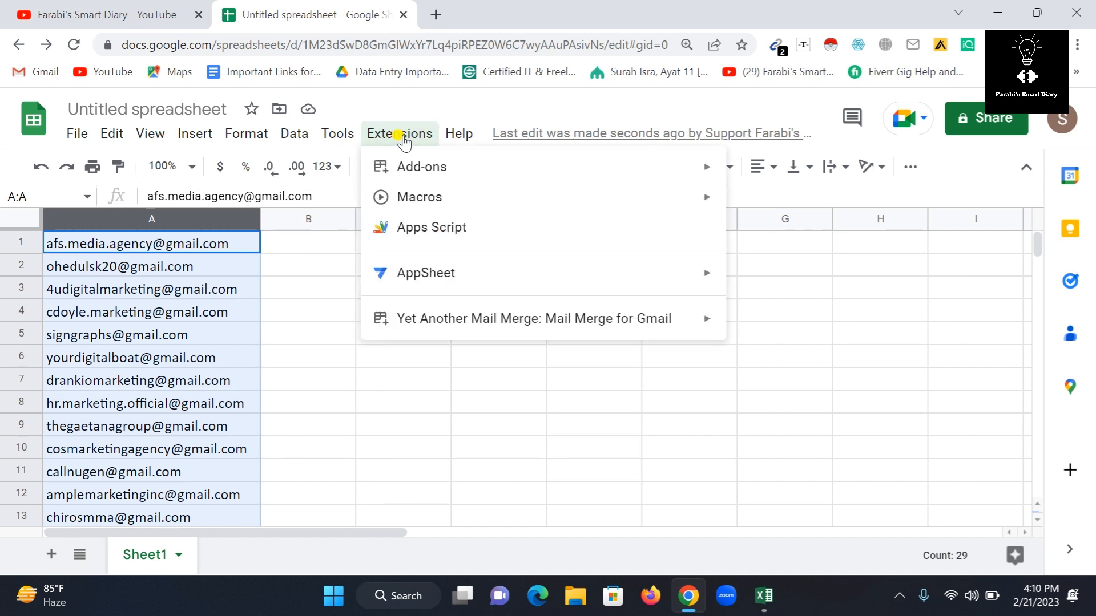
mouse_move(420, 320)
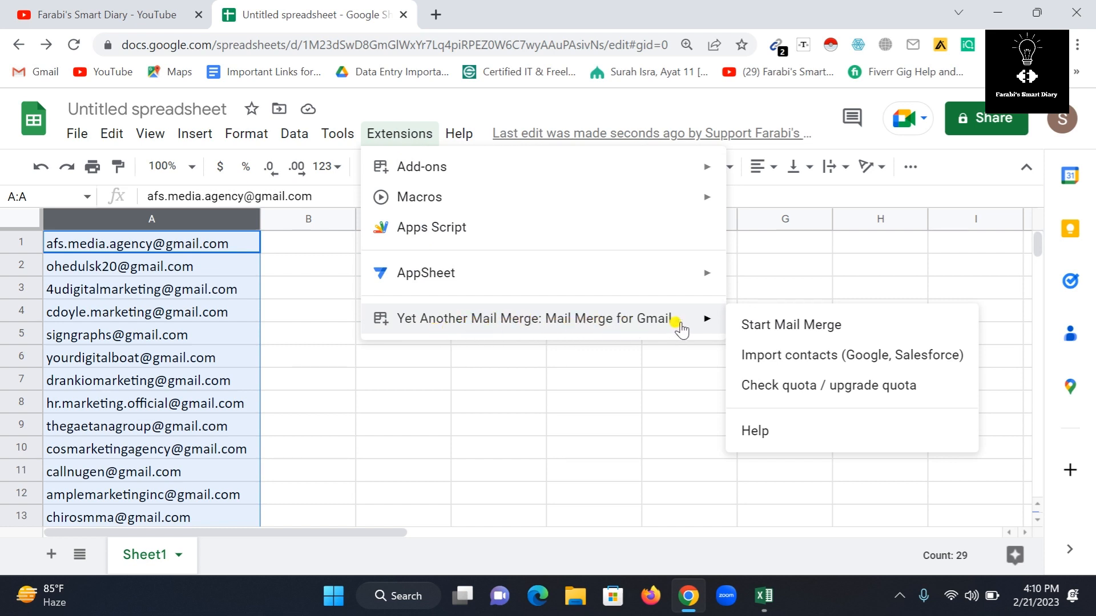
click(795, 330)
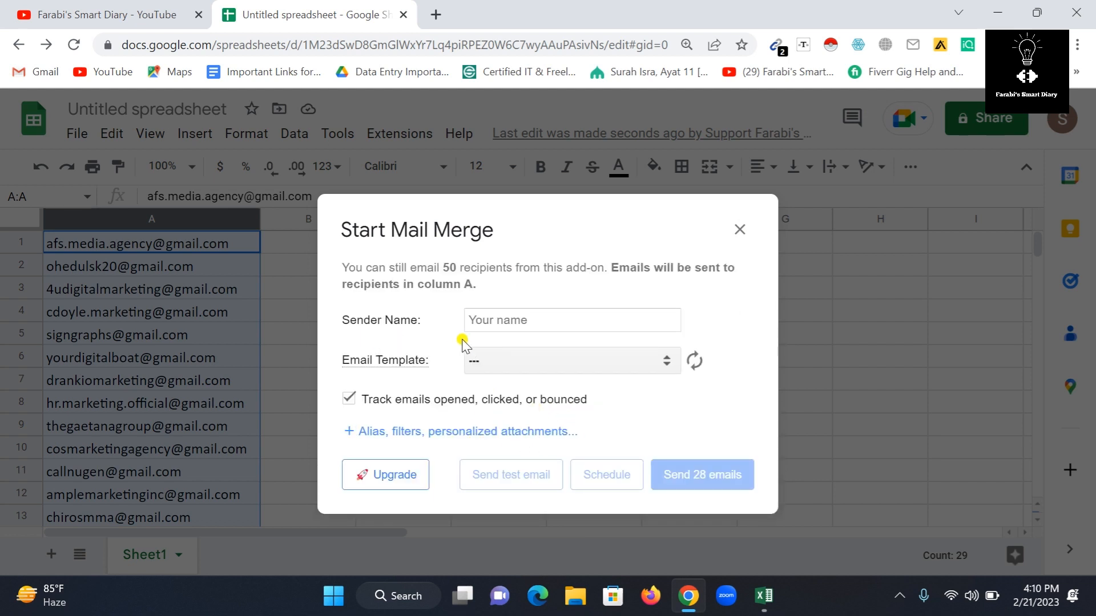
click(540, 322)
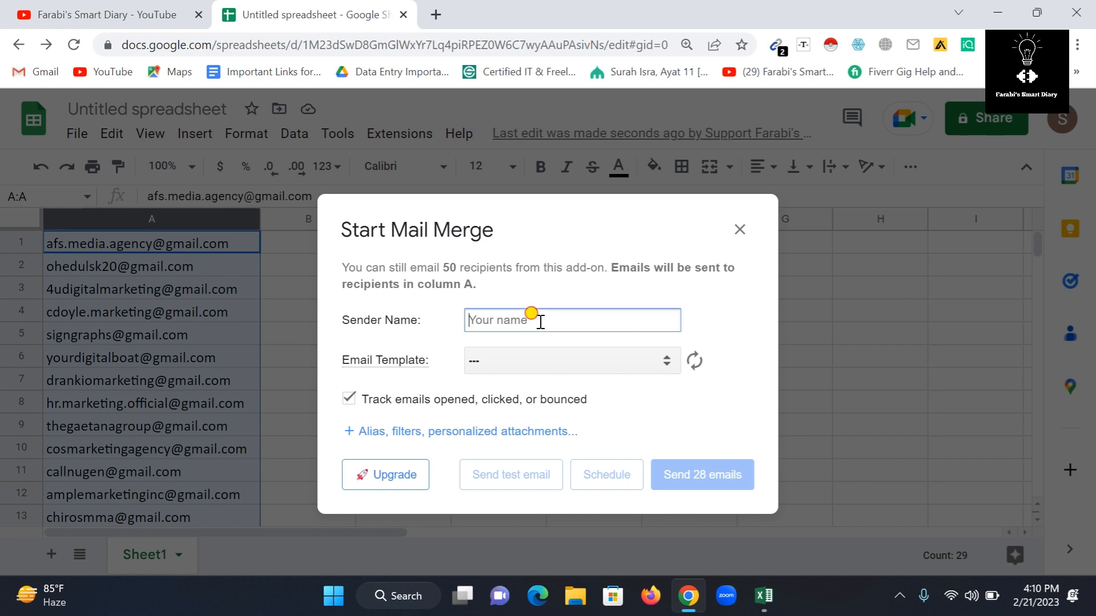
text(farabi)
click(662, 364)
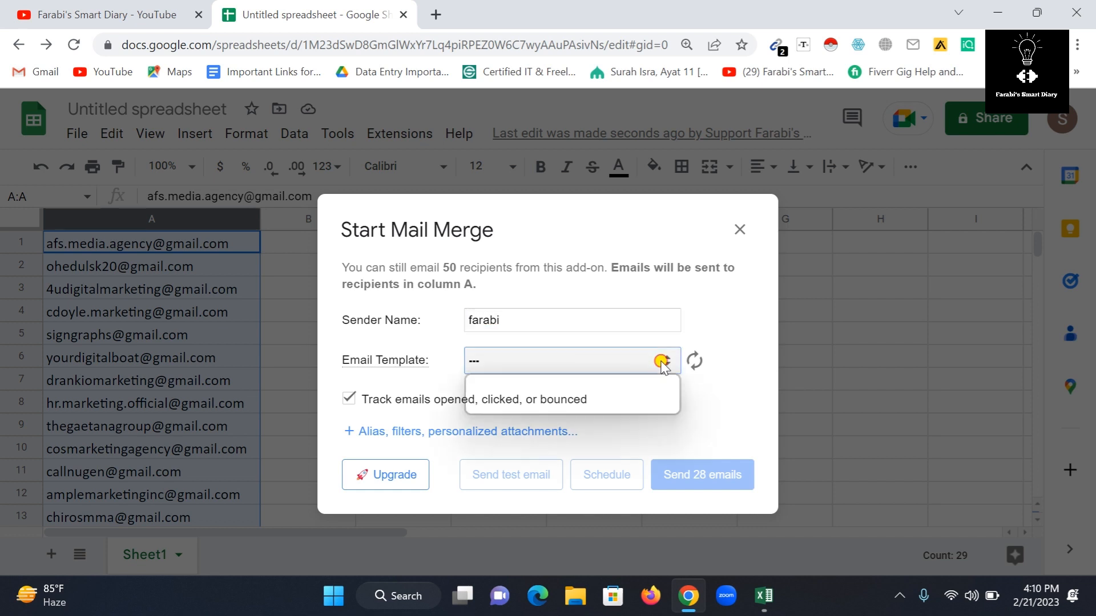
click(558, 407)
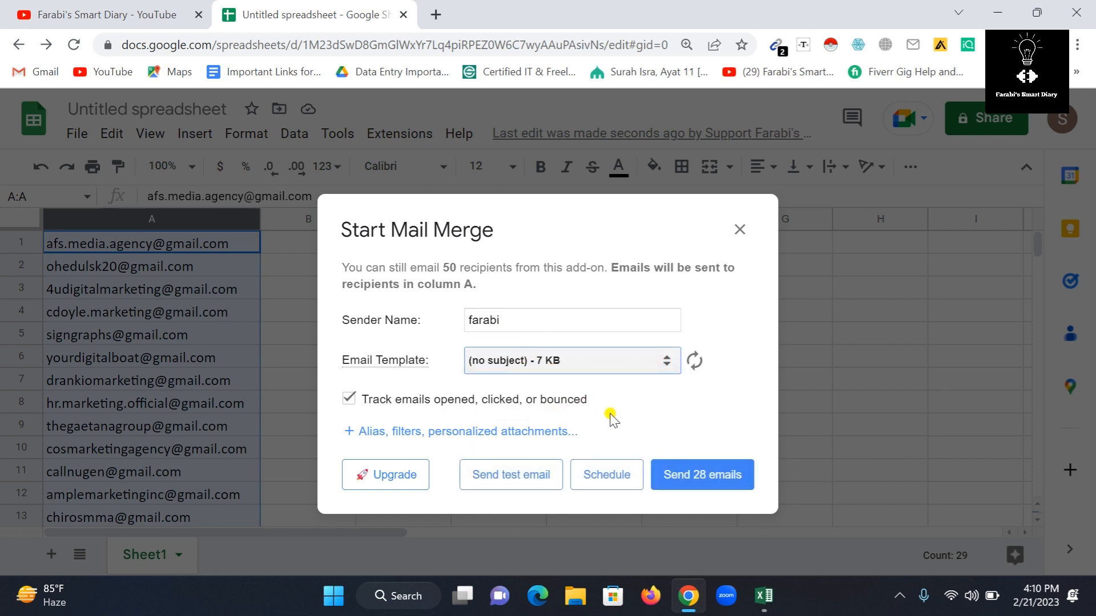
Step: Send the mail merge to the 28 recipients with tracking enabled, and close the merge dialog
click(700, 482)
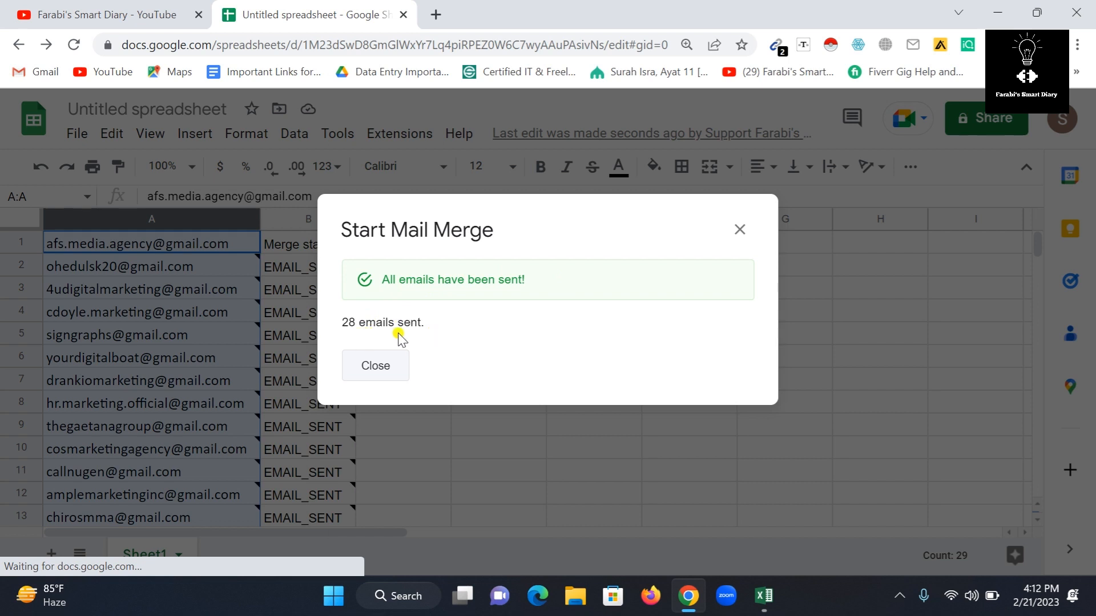
click(375, 366)
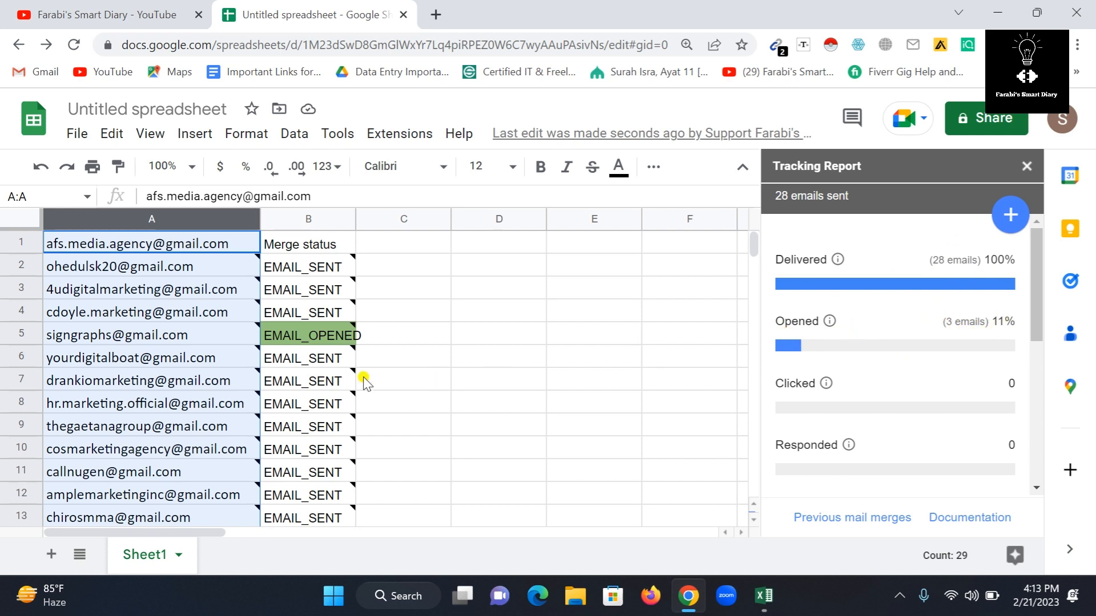
Step: Review the merge status of every recipient and the delivered, opened, clicked, responded, bounced and unsubscribed figures in the tracking report
scroll(325, 382, down, 3)
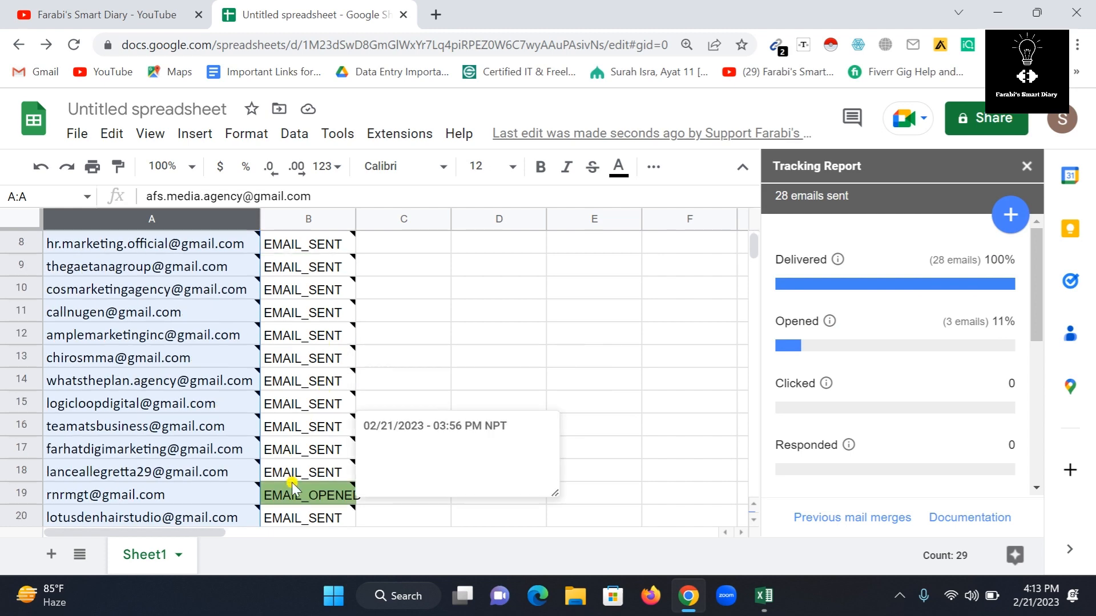
scroll(294, 479, down, 5)
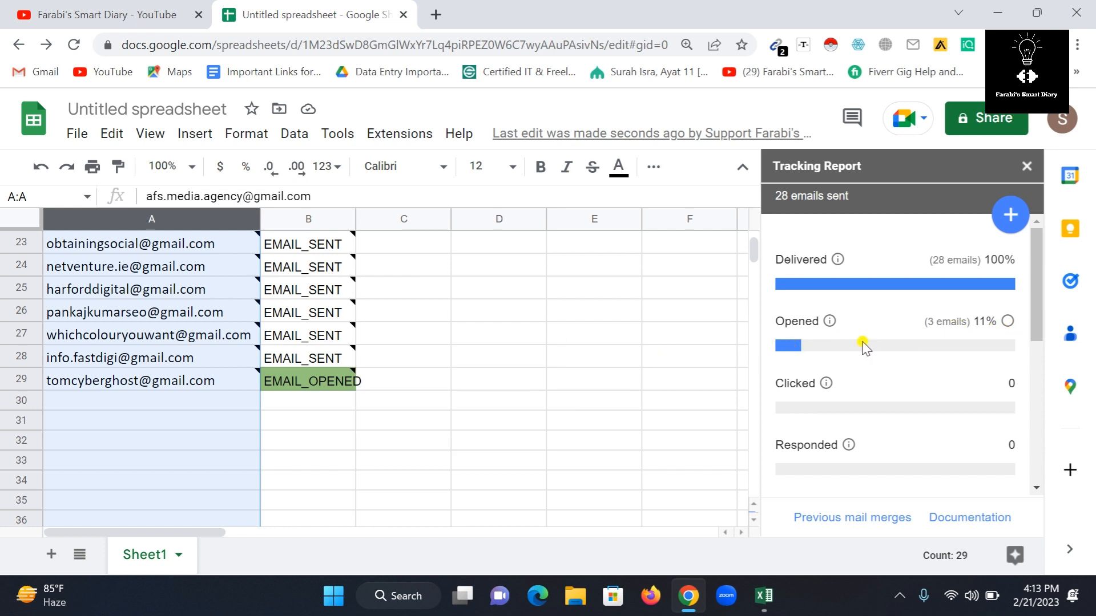
scroll(942, 333, down, 2)
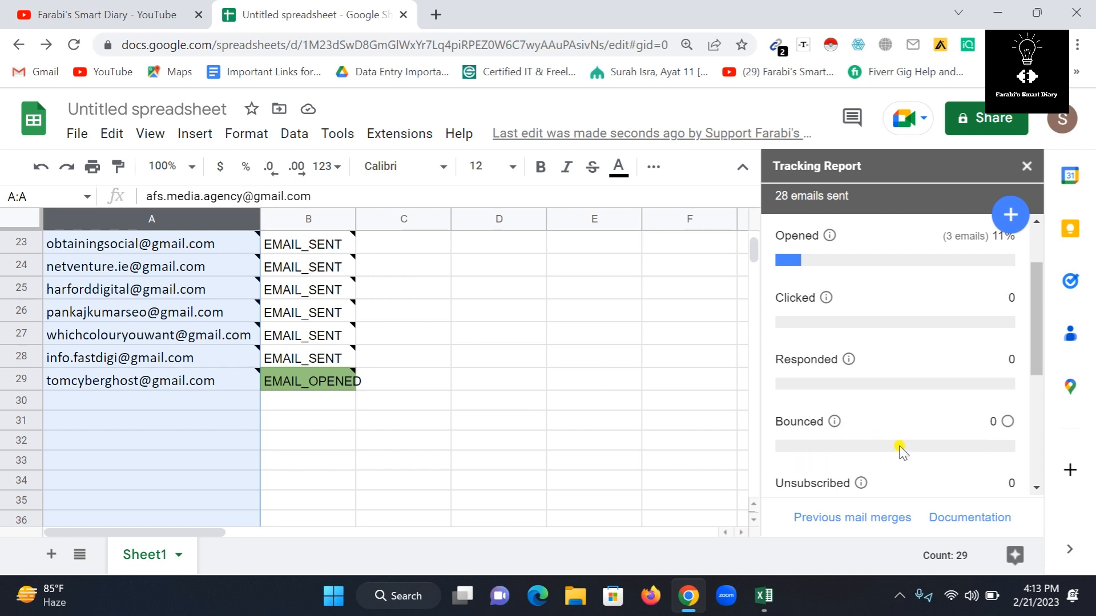
scroll(907, 447, down, 1)
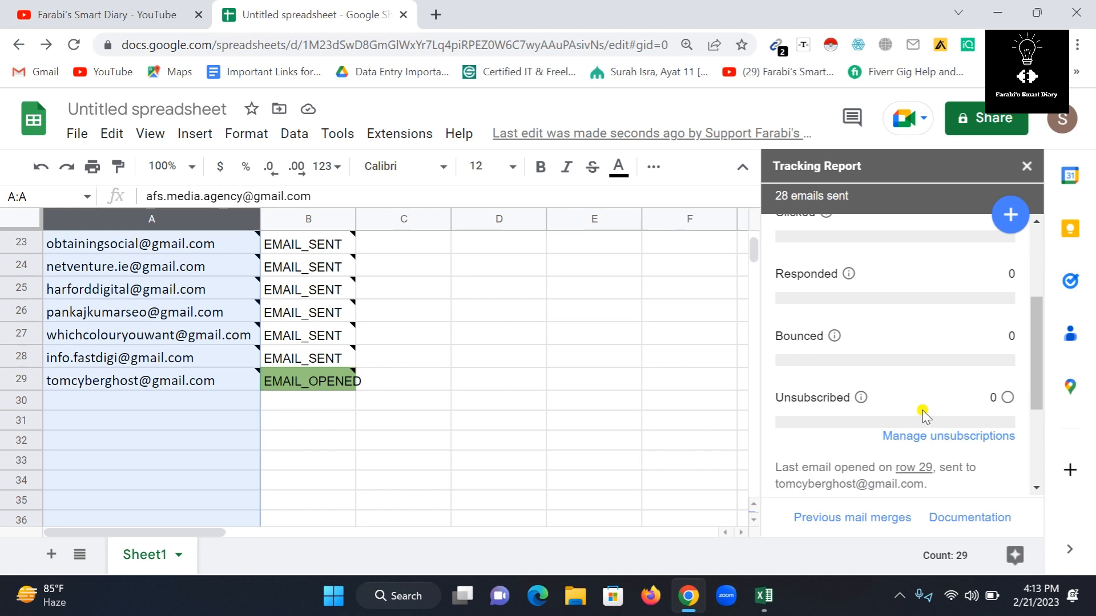
scroll(917, 443, down, 2)
scroll(867, 452, up, 5)
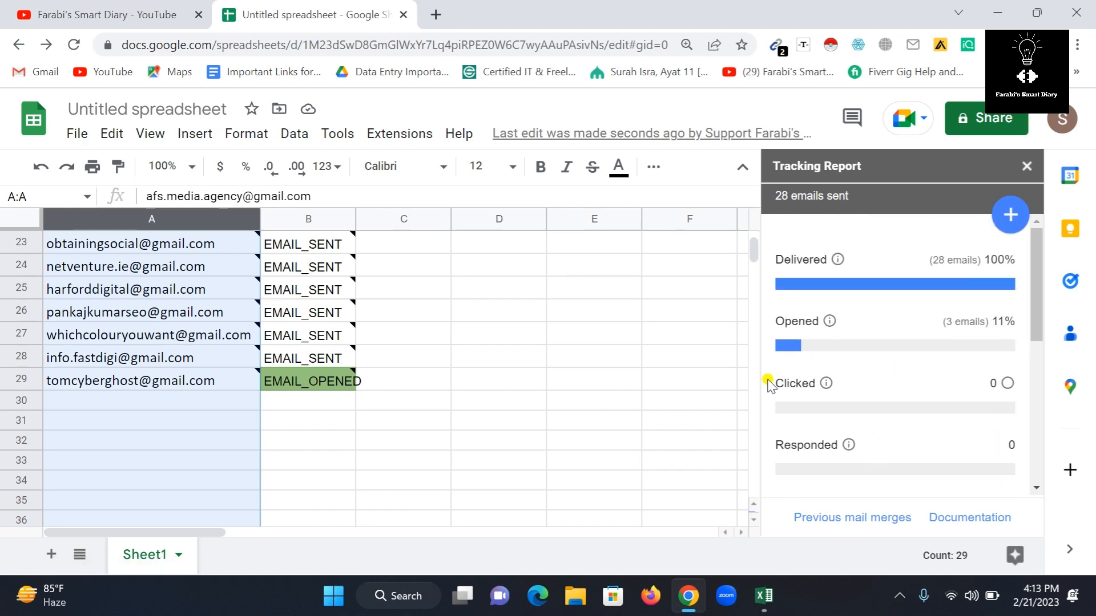
scroll(323, 416, up, 5)
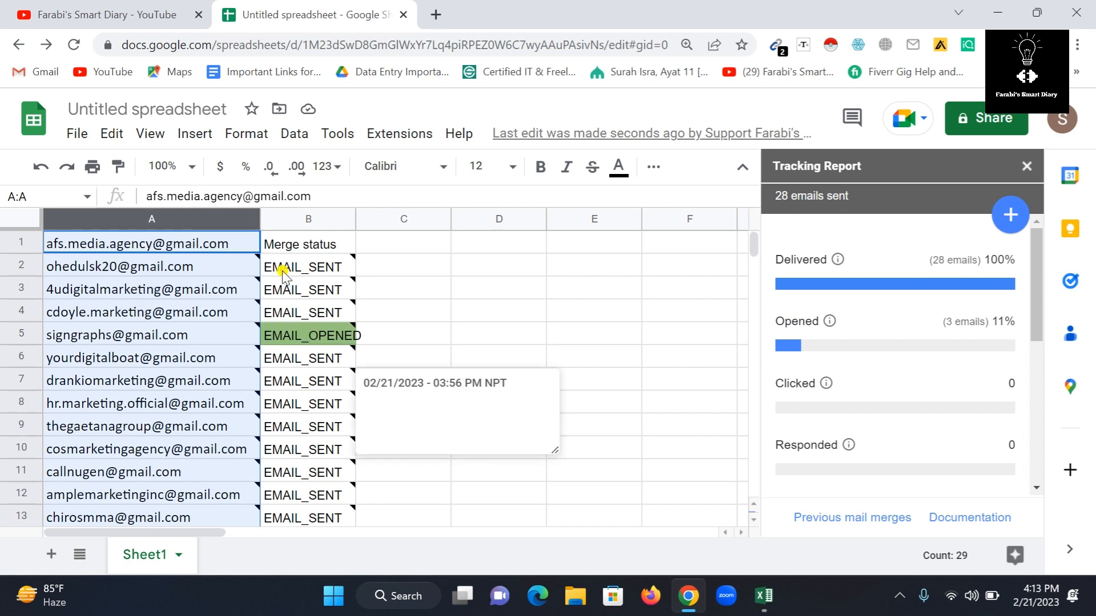
Step: Examine the notes attached to the merge status and email address cells down to the end of the list
mouse_move(282, 275)
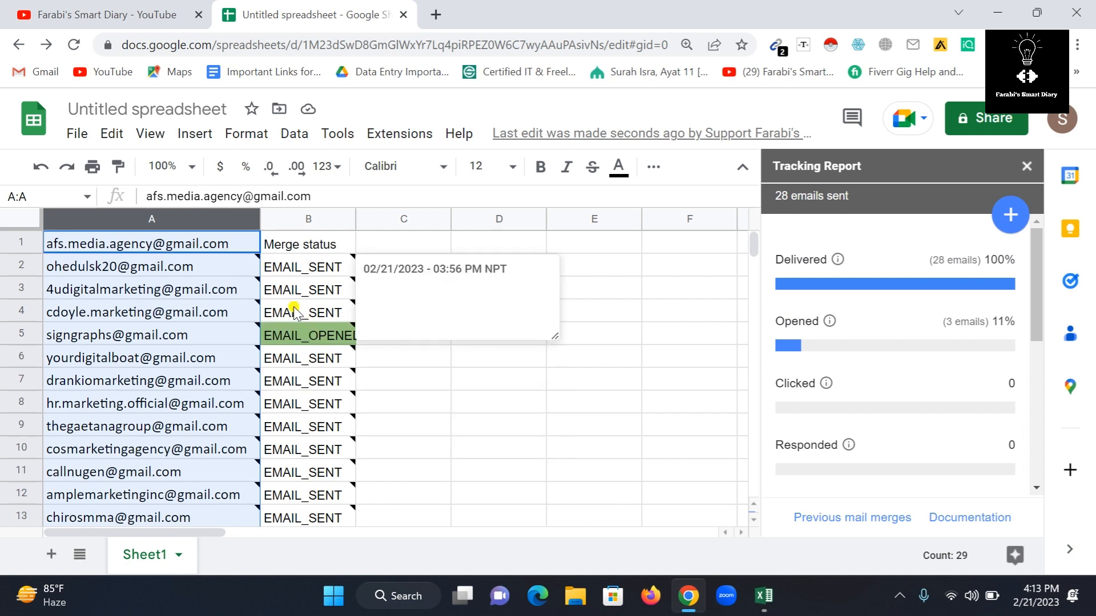
mouse_move(356, 320)
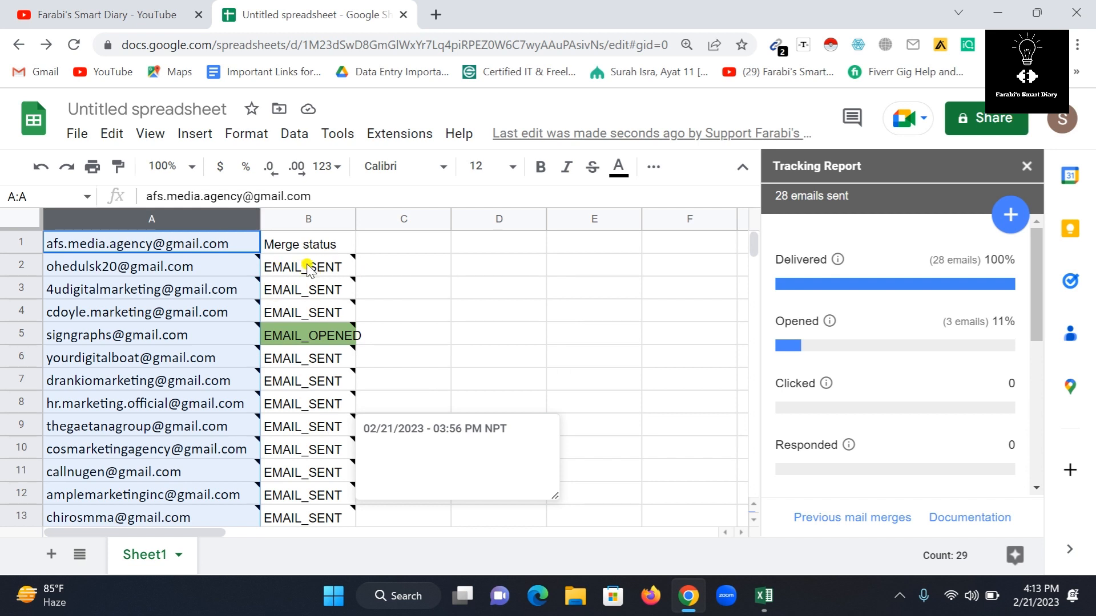
mouse_move(321, 268)
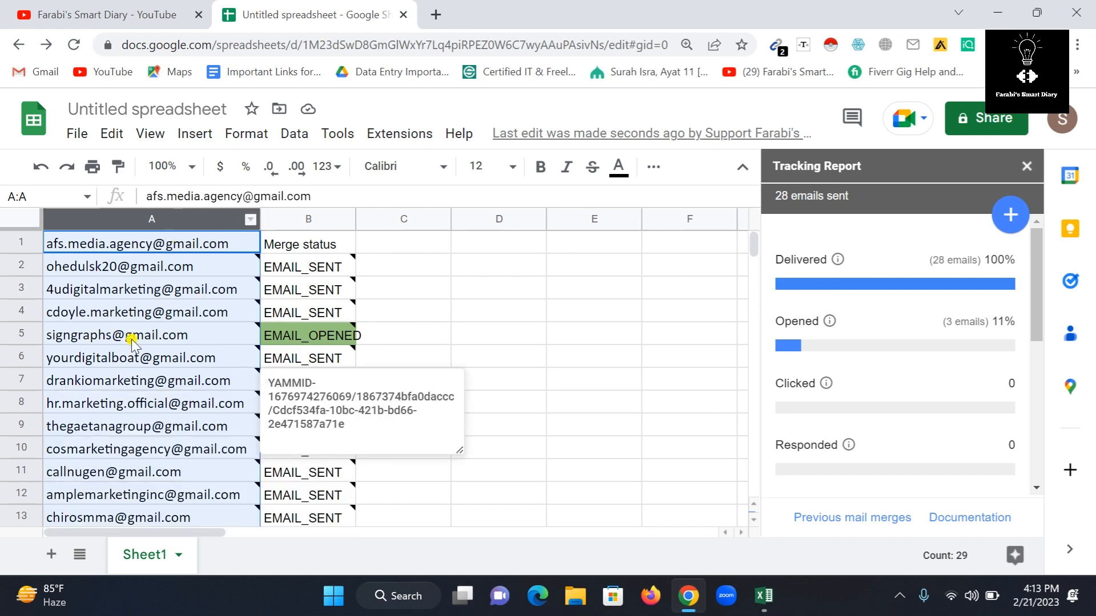
scroll(159, 370, down, 4)
scroll(173, 354, down, 3)
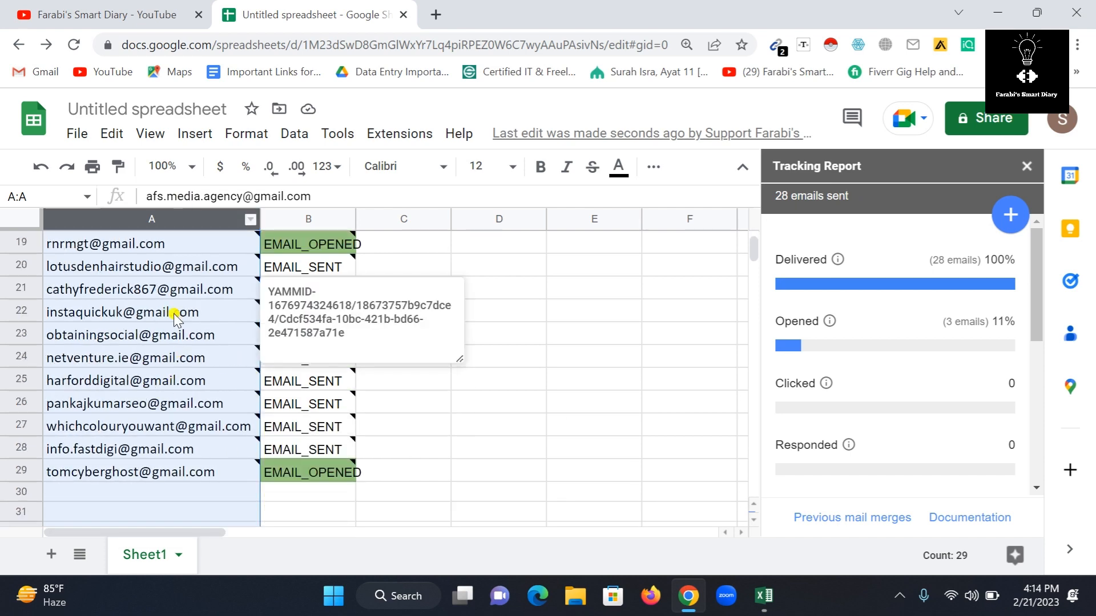
scroll(181, 398, up, 6)
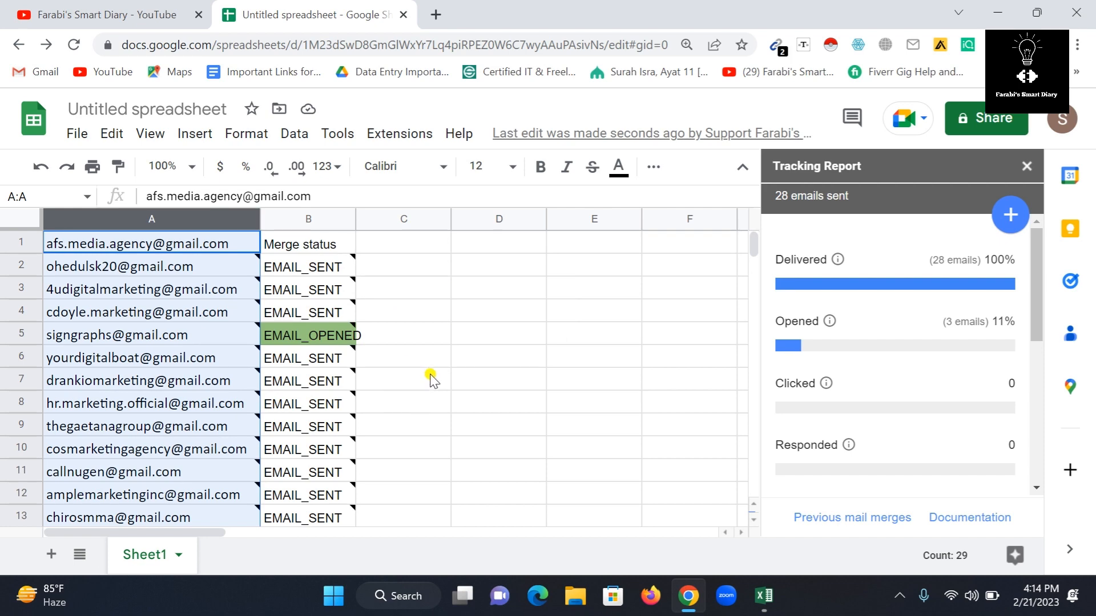
Step: Switch to the YouTube page of the Farabi's Smart Diary channel and open its playlists
click(152, 13)
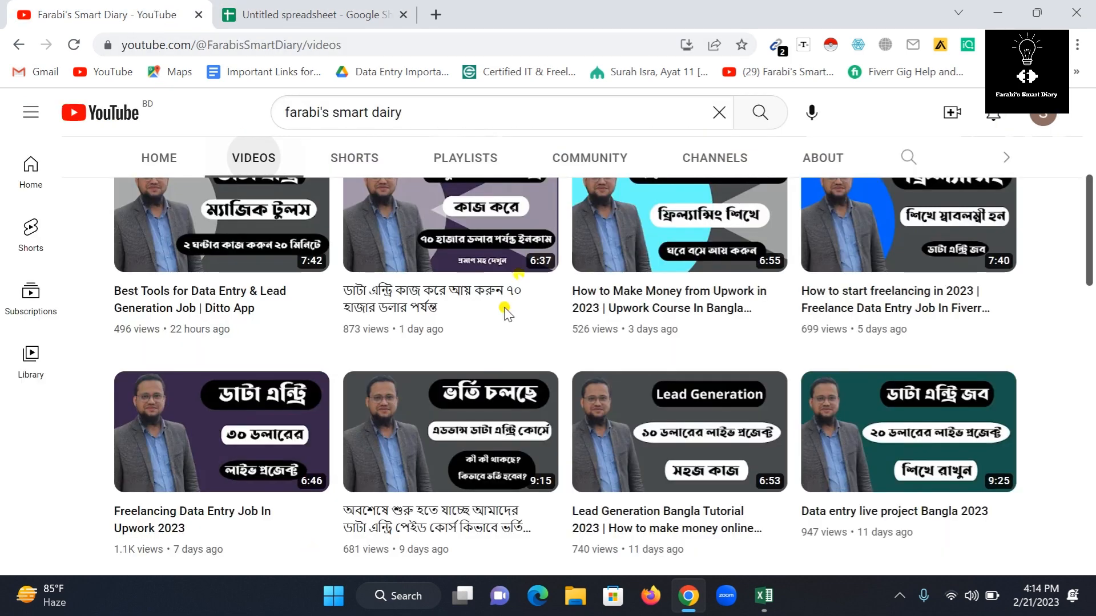
scroll(448, 457, up, 5)
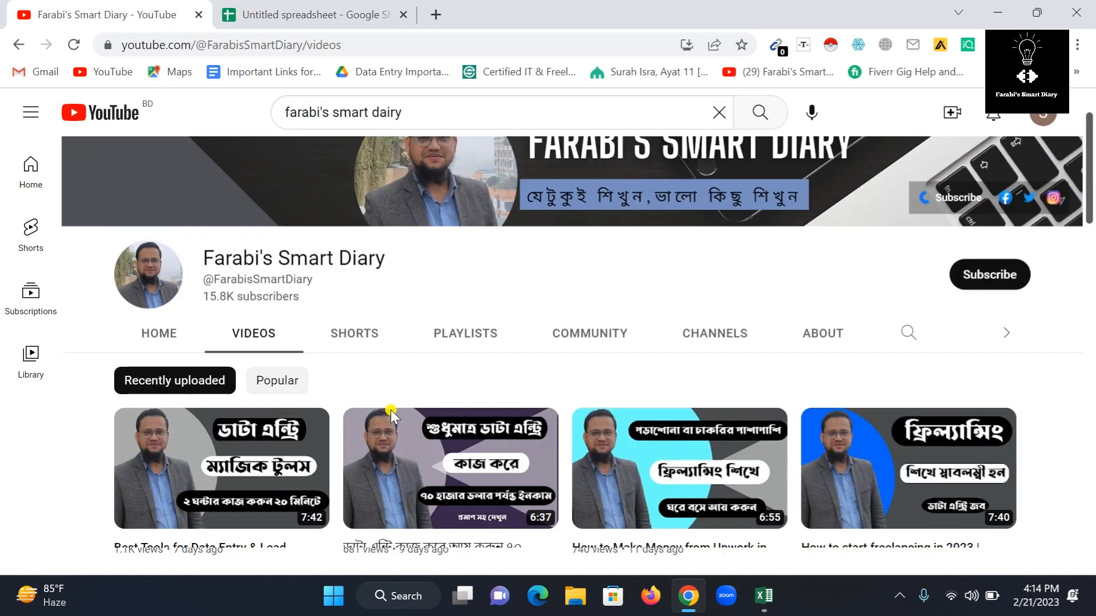
click(475, 337)
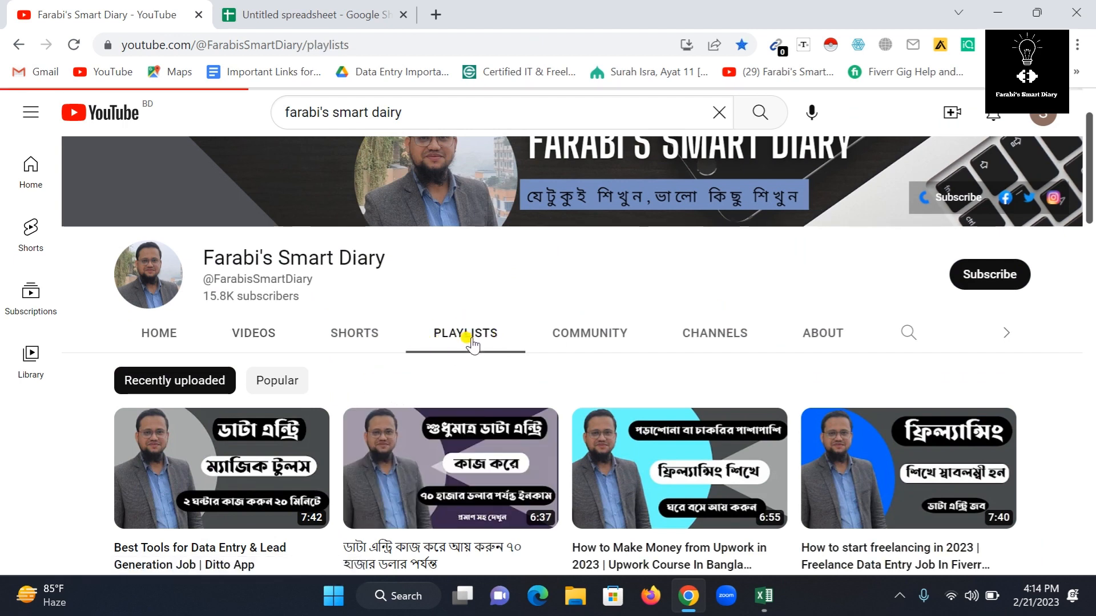